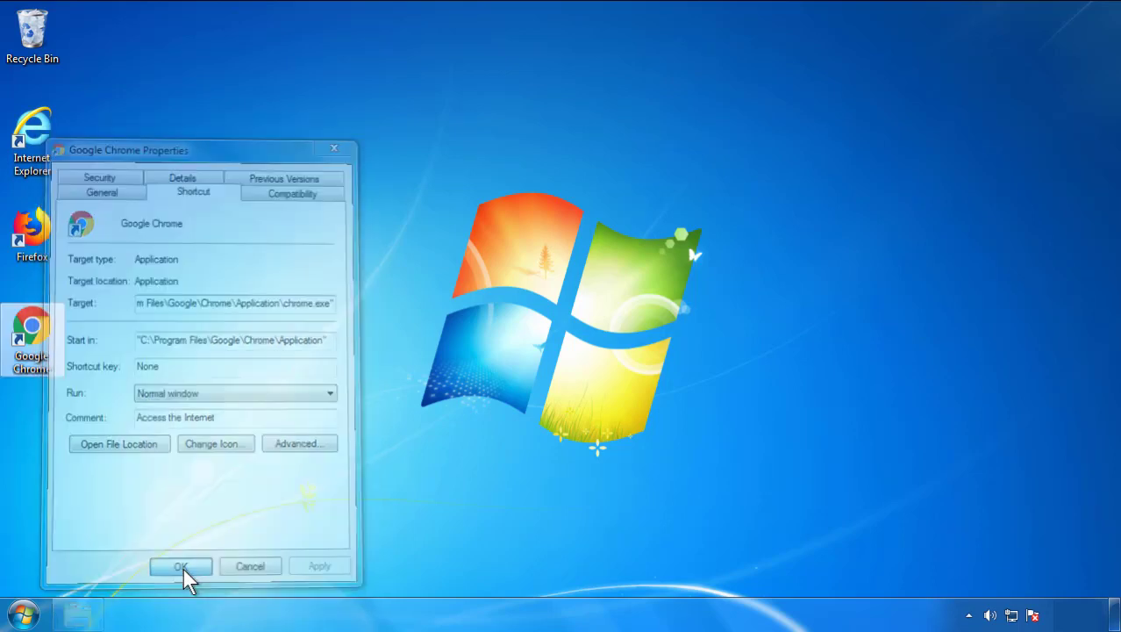
# Close the Google Chrome shortcut's Properties dialog and bring up the Start menu.
pyautogui.click(25, 614)
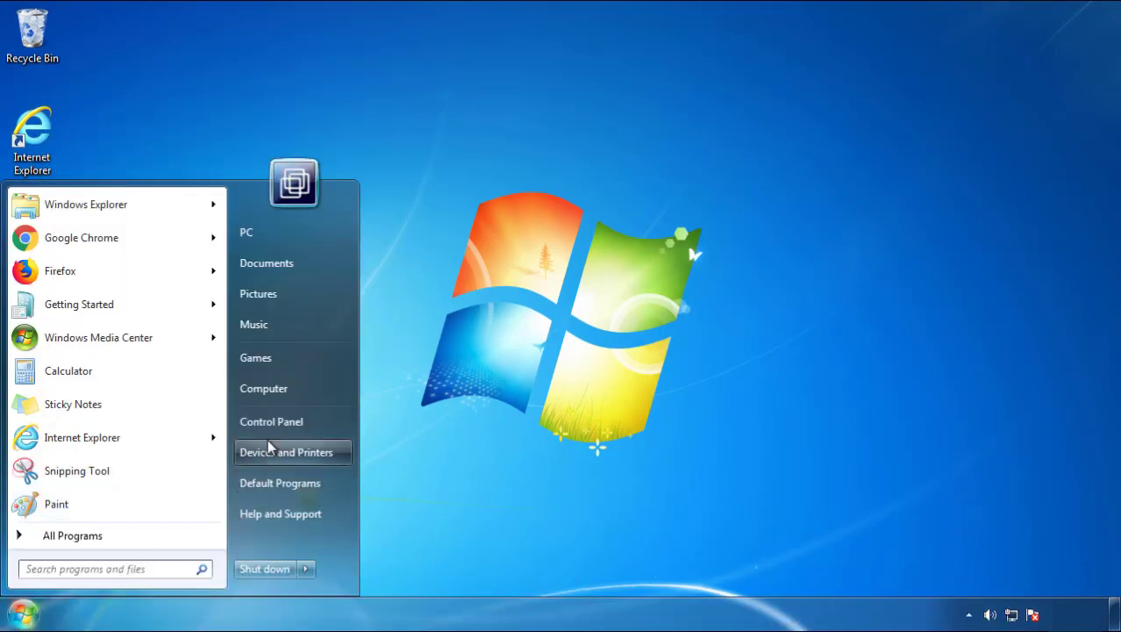
# Open Programs and Features and sort programs by Installed On, newest first.
pyautogui.click(280, 418)
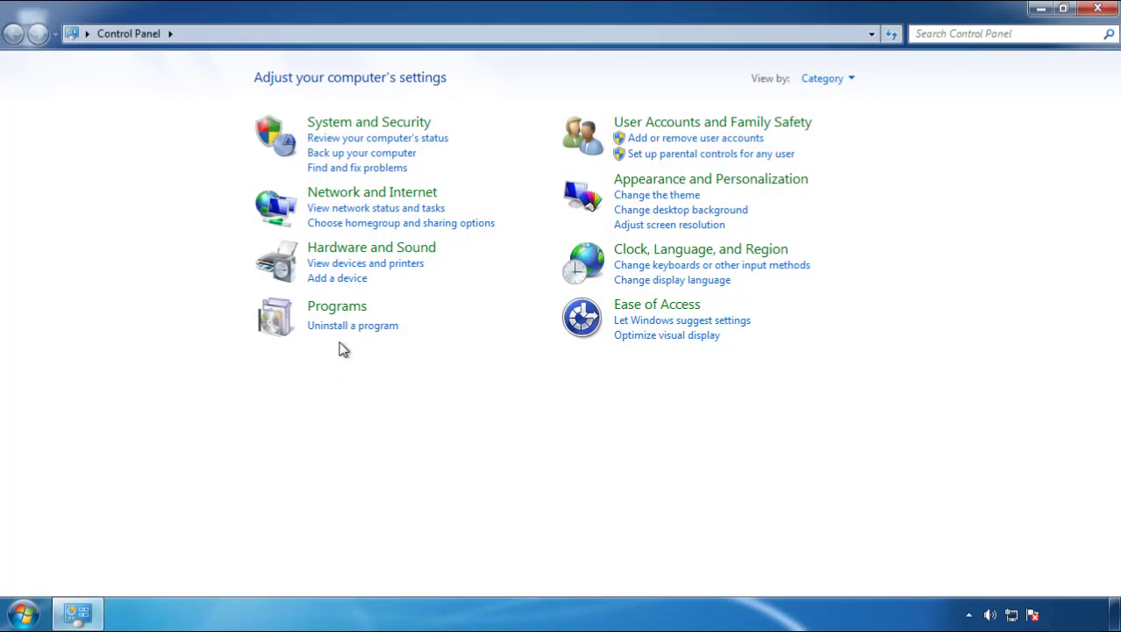
pyautogui.click(351, 327)
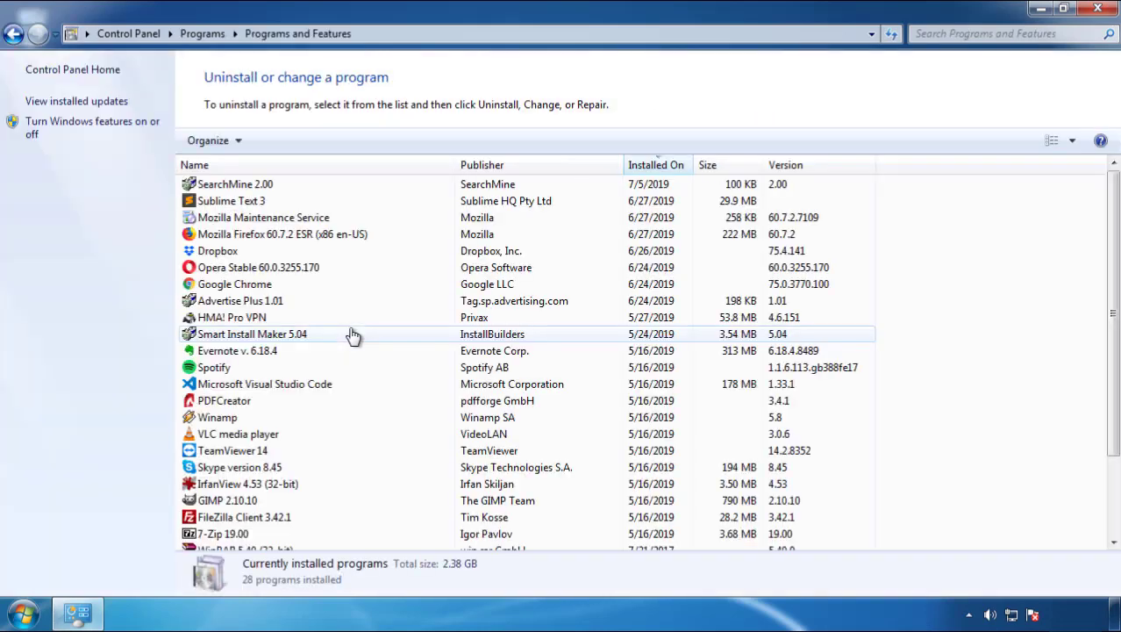
pyautogui.click(658, 166)
pyautogui.click(654, 172)
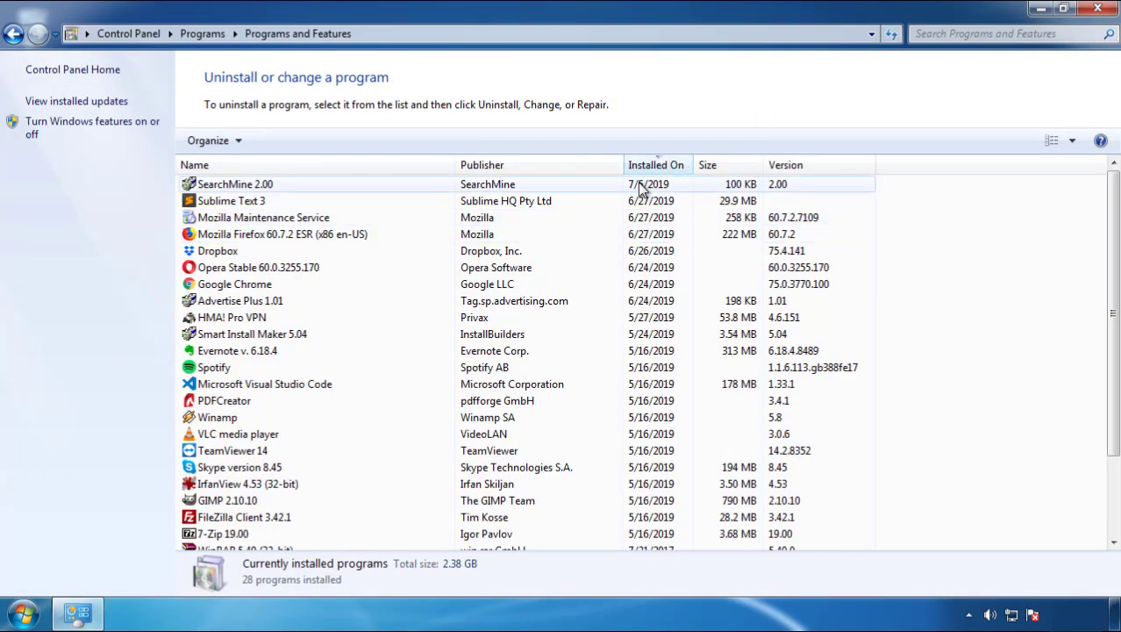
# Uninstall SearchMine 2.00 and close the Programs and Features window.
pyautogui.click(235, 187)
pyautogui.click(281, 143)
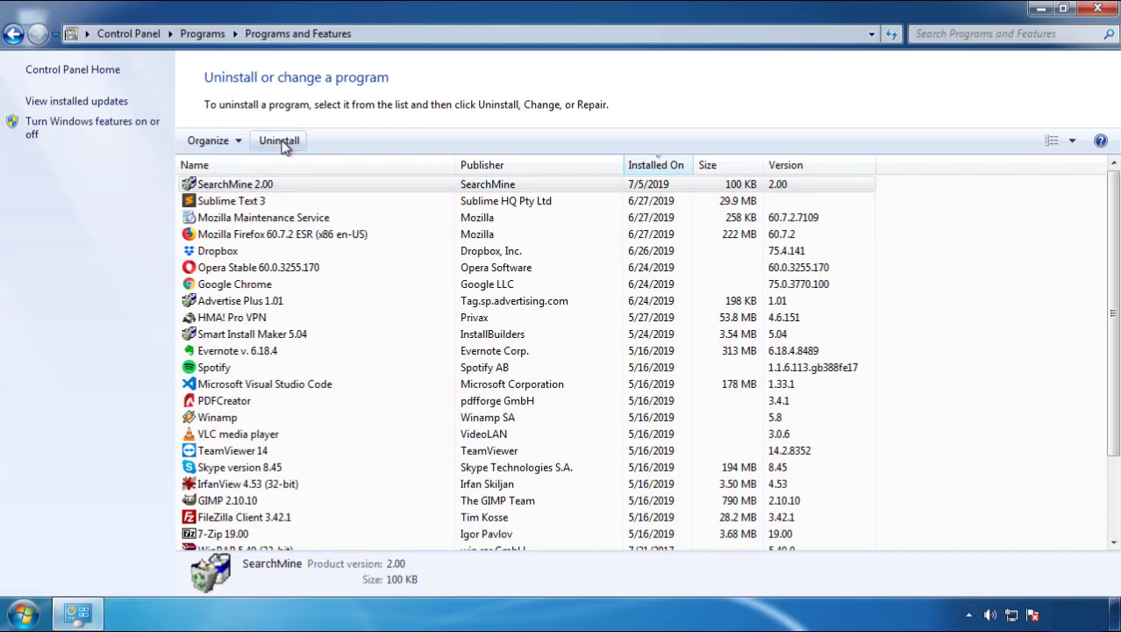
pyautogui.click(654, 465)
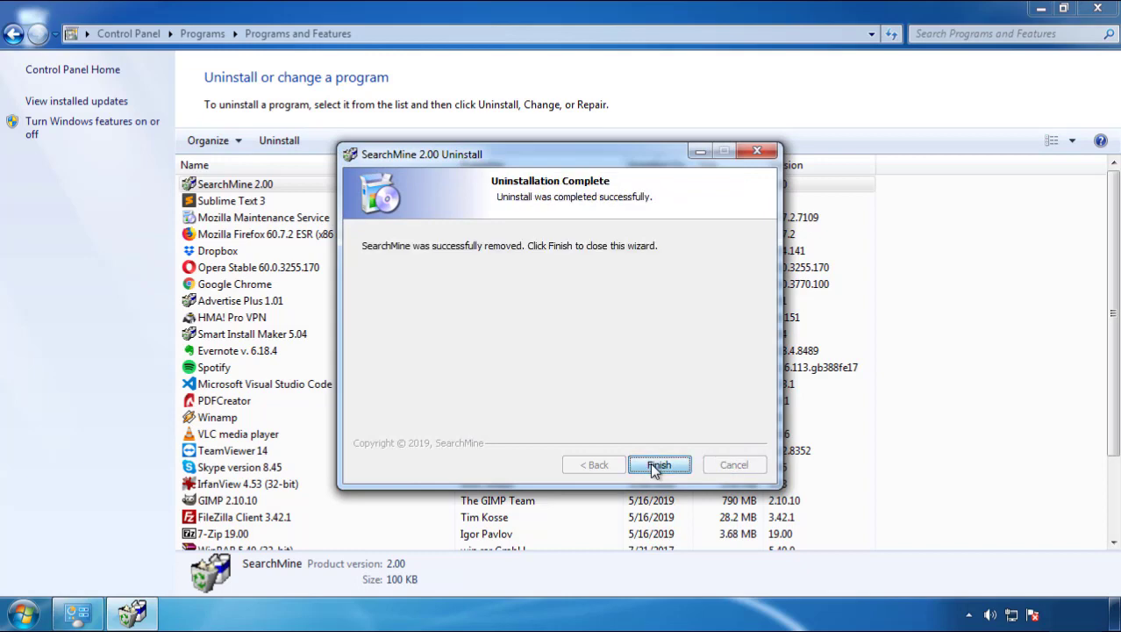
pyautogui.click(650, 462)
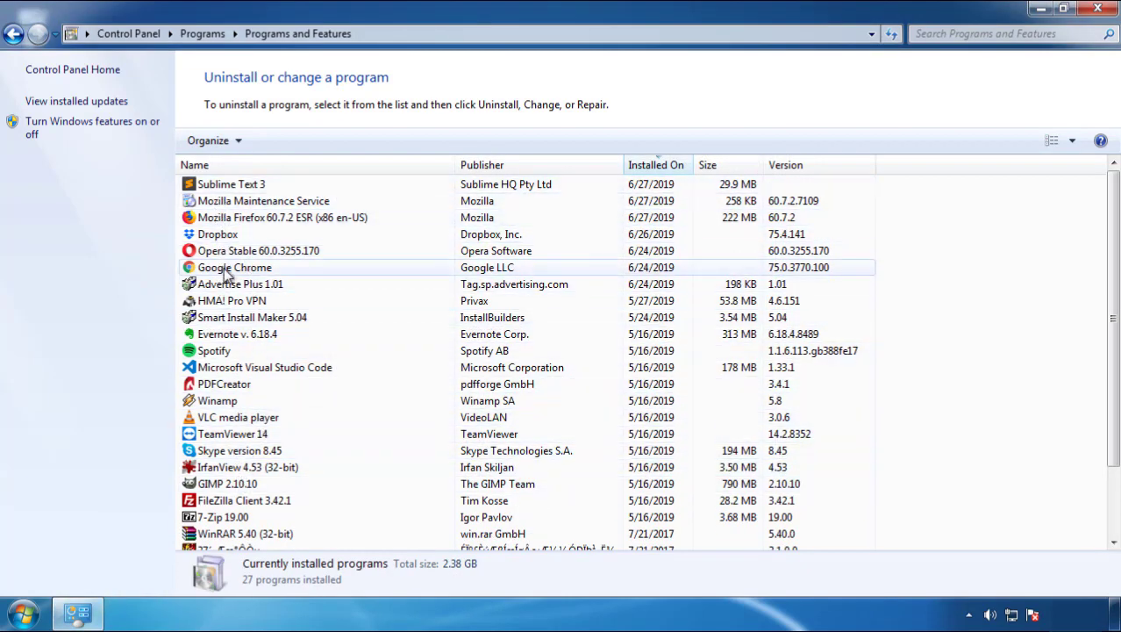
pyautogui.click(1100, 11)
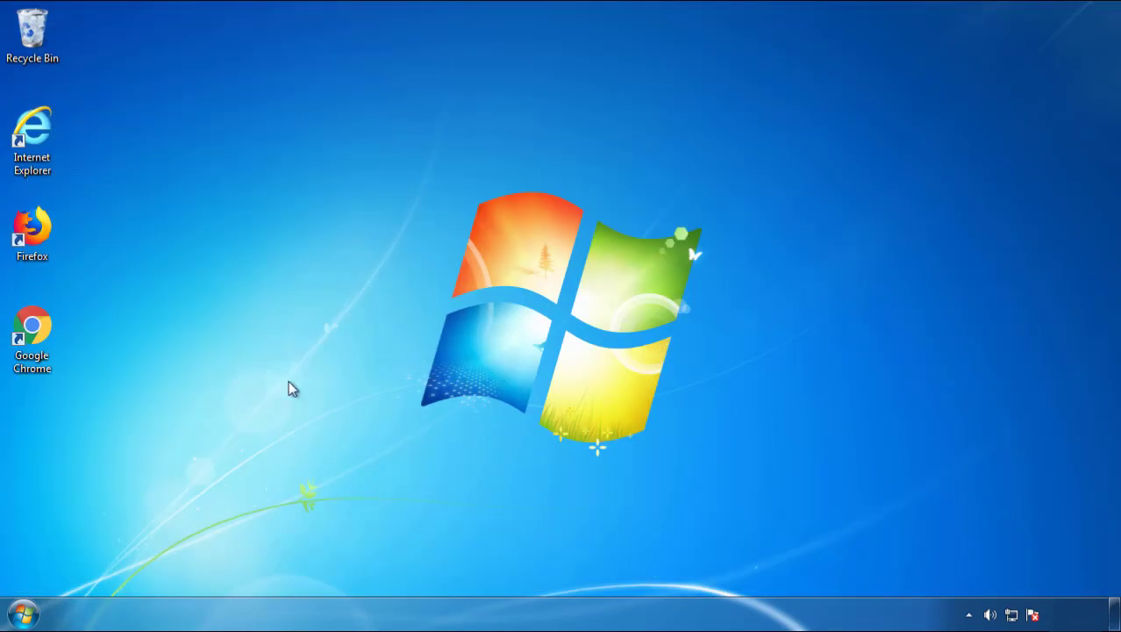
# Restart Windows and choose Safe Mode from the Advanced Boot Options.
pyautogui.click(22, 614)
pyautogui.click(305, 571)
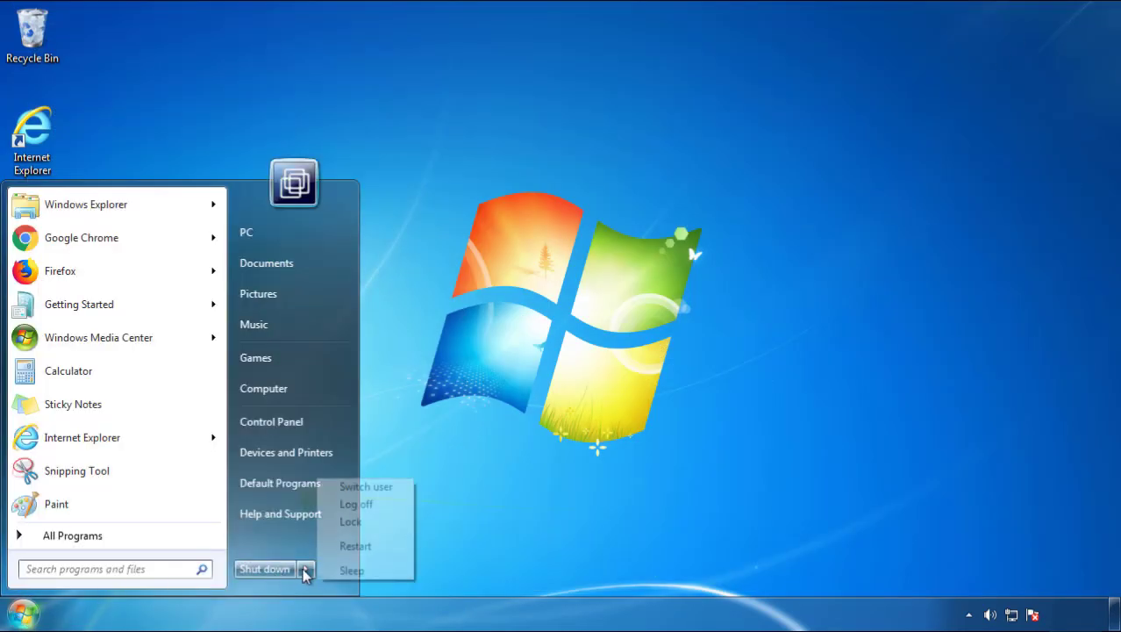
pyautogui.click(373, 555)
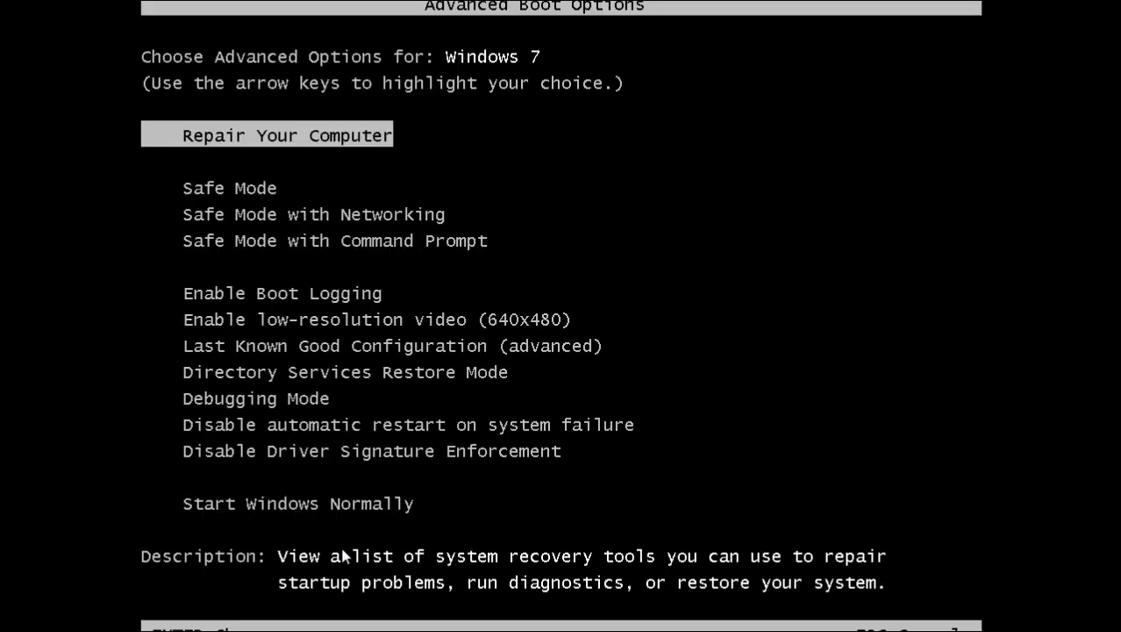
pyautogui.press('Down')
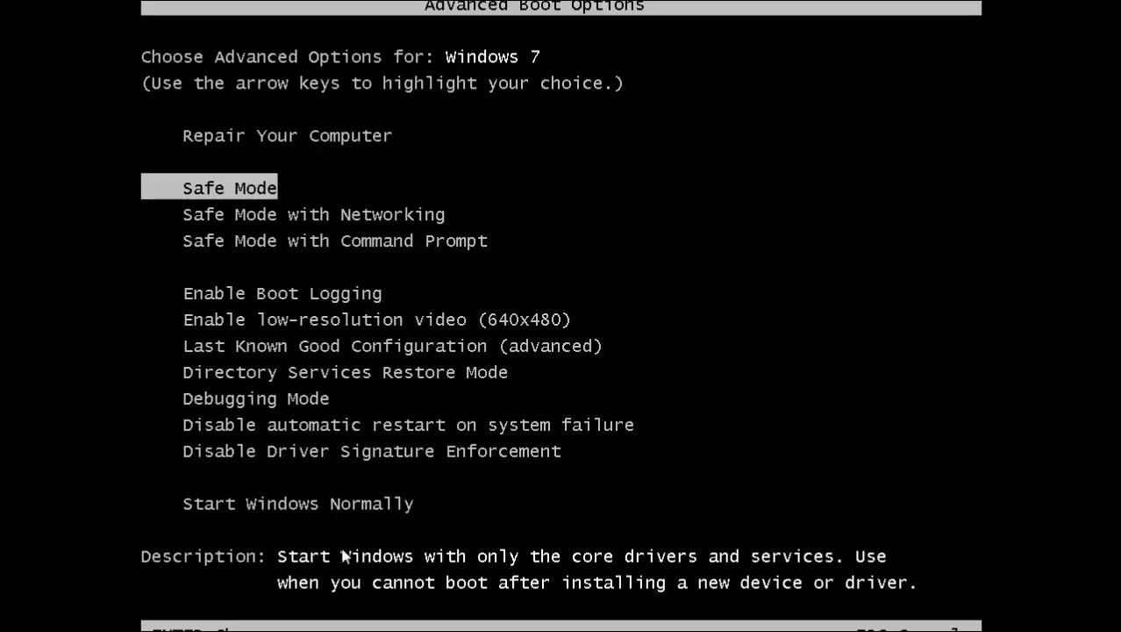
pyautogui.press('Return')
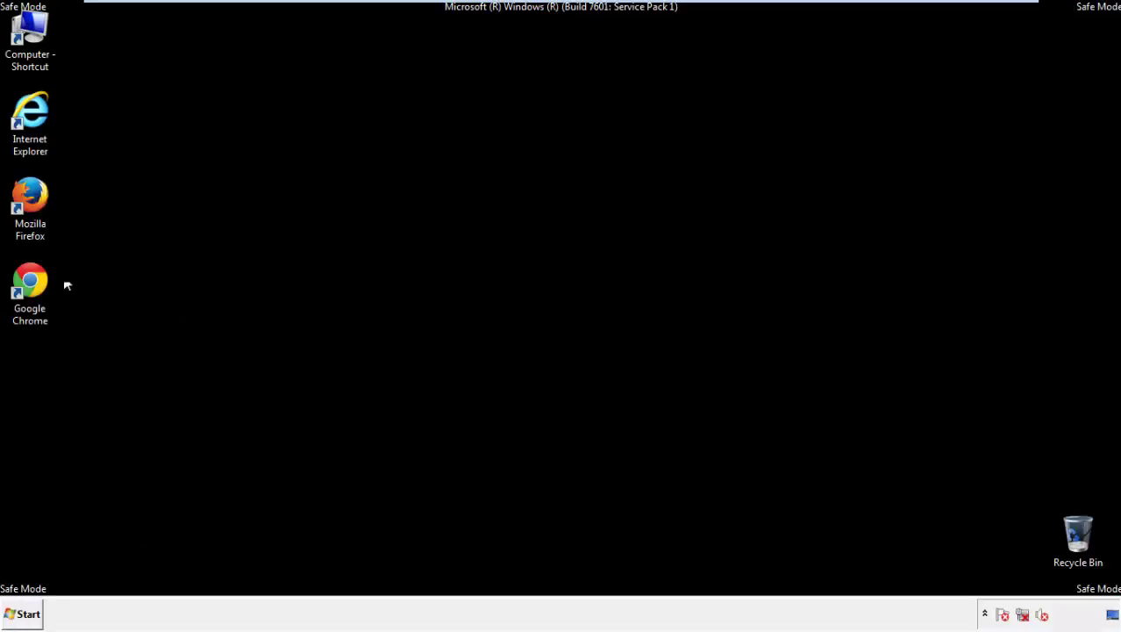
# Launch Firefox, decline the default-browser prompt, and keep the menu bar visible.
pyautogui.doubleClick(40, 204)
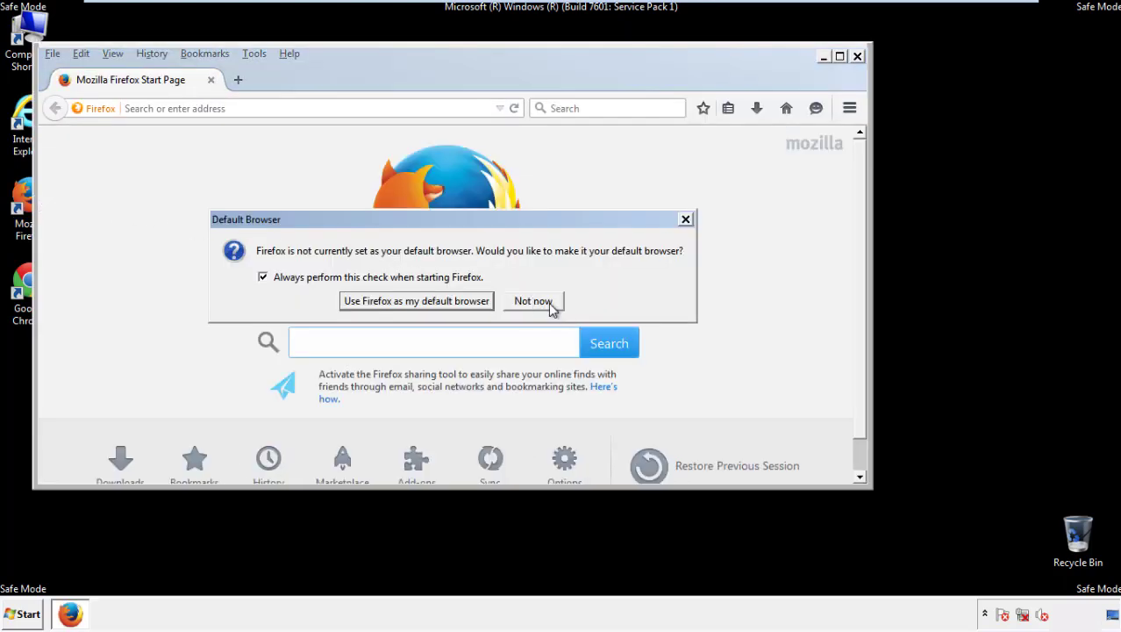
pyautogui.click(548, 301)
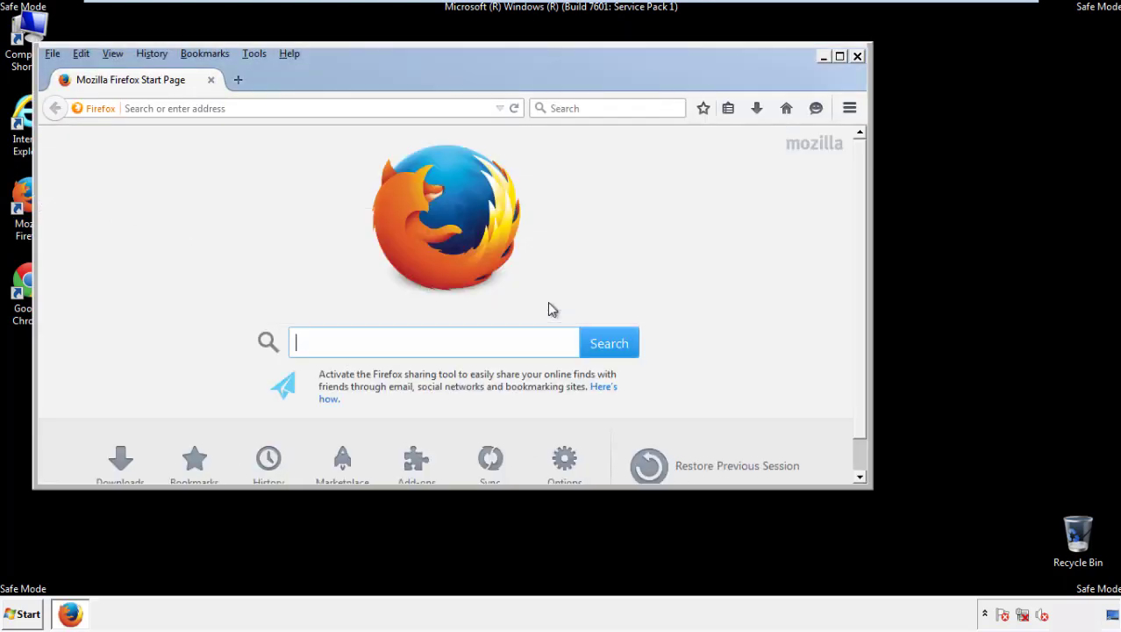
pyautogui.rightClick(345, 78)
pyautogui.click(376, 131)
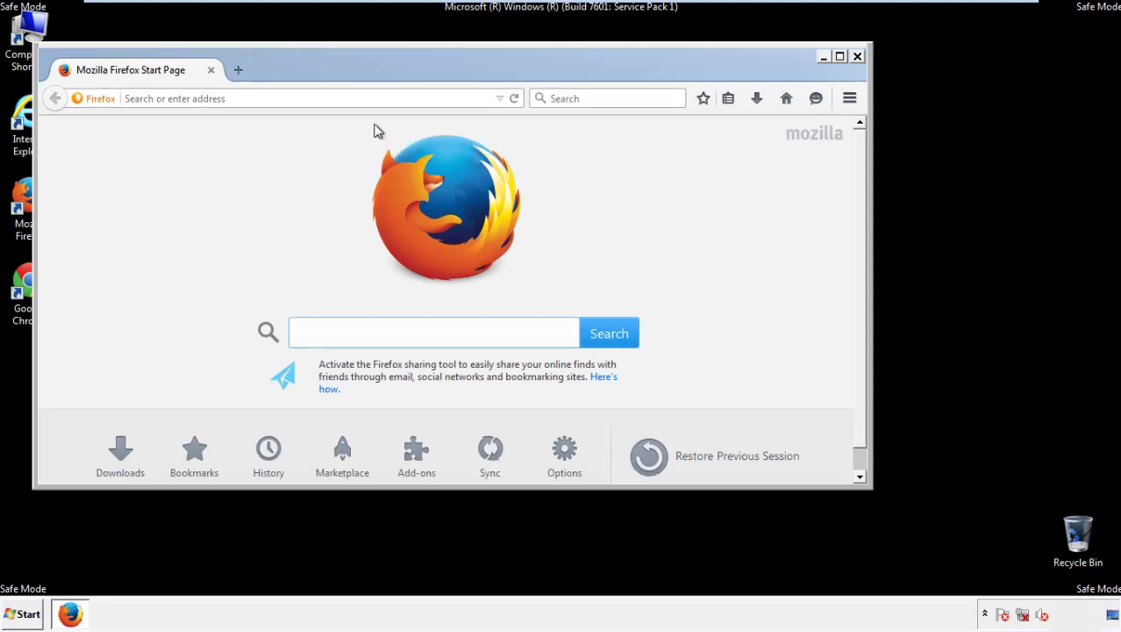
pyautogui.rightClick(353, 74)
pyautogui.click(365, 136)
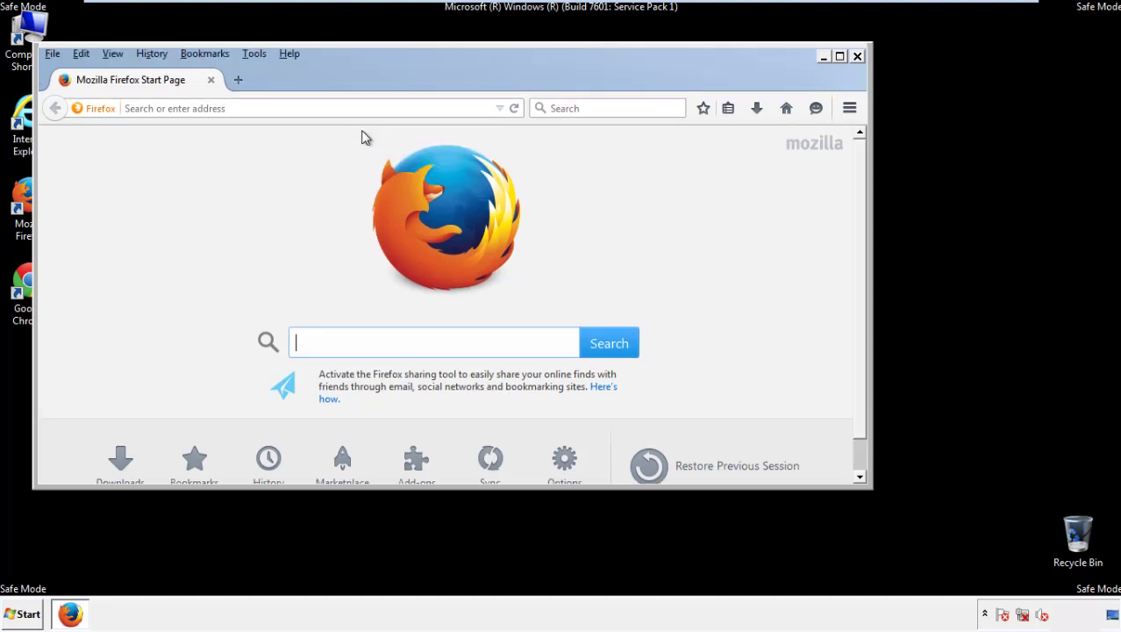
# Clear all Firefox history, cookies, cache and site data for the Everything time range.
pyautogui.click(154, 55)
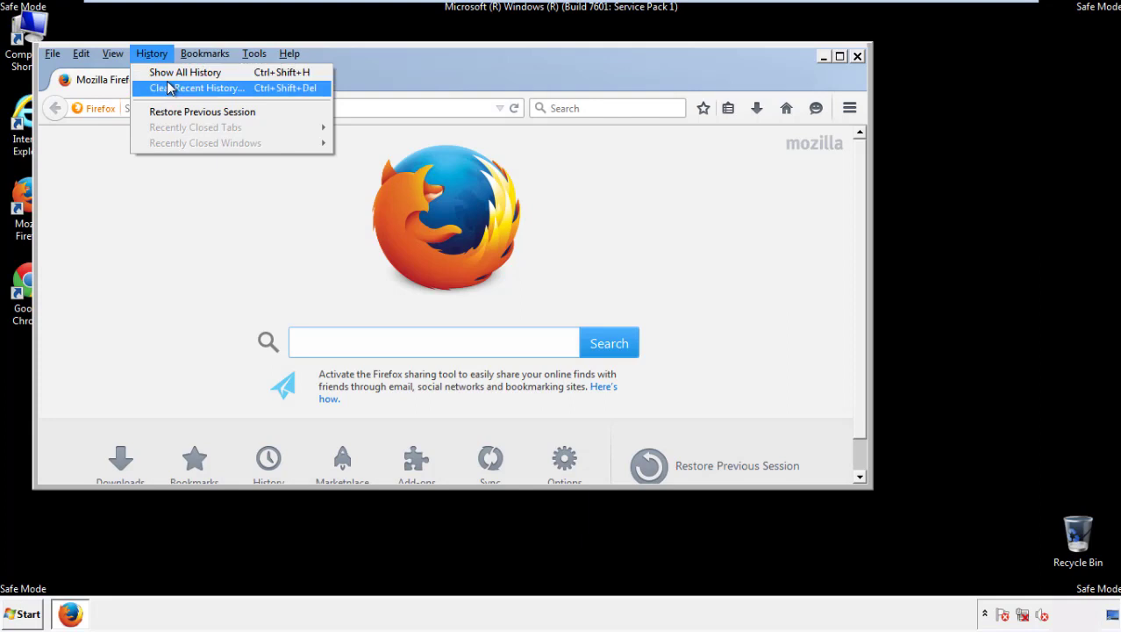
pyautogui.click(171, 88)
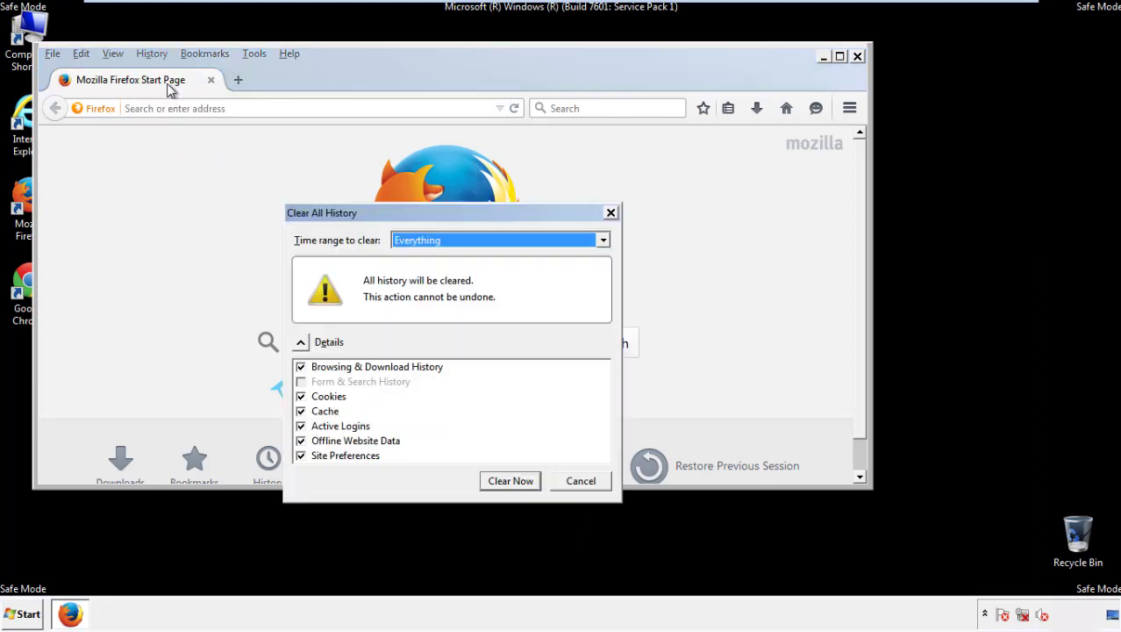
pyautogui.click(416, 241)
pyautogui.click(419, 329)
pyautogui.click(300, 441)
pyautogui.click(300, 441)
pyautogui.click(301, 456)
pyautogui.click(301, 456)
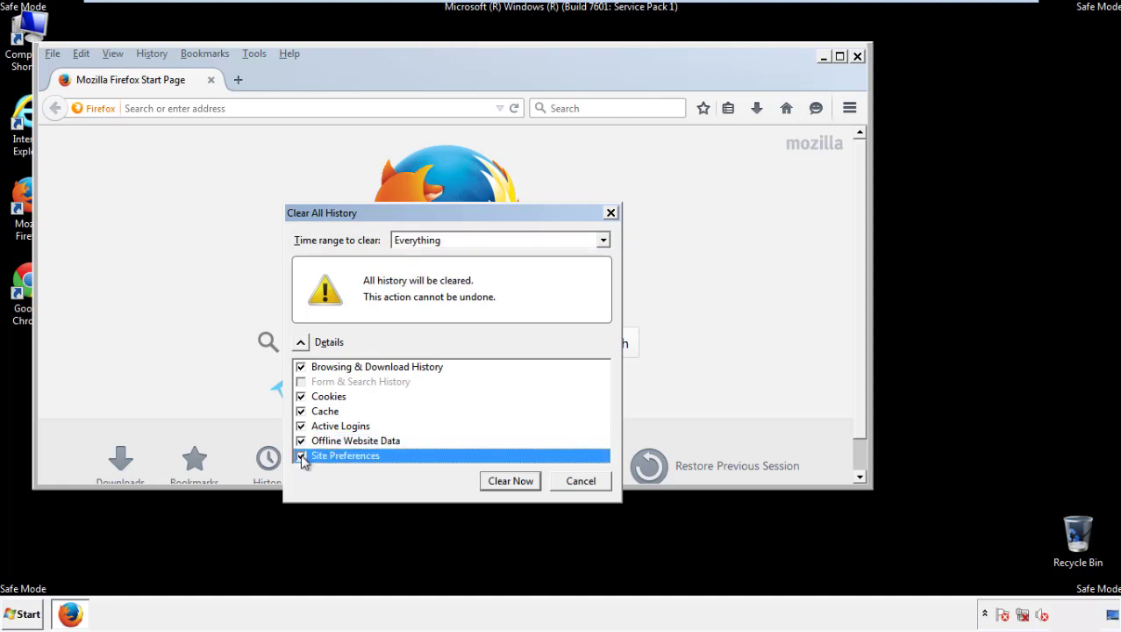
pyautogui.click(510, 481)
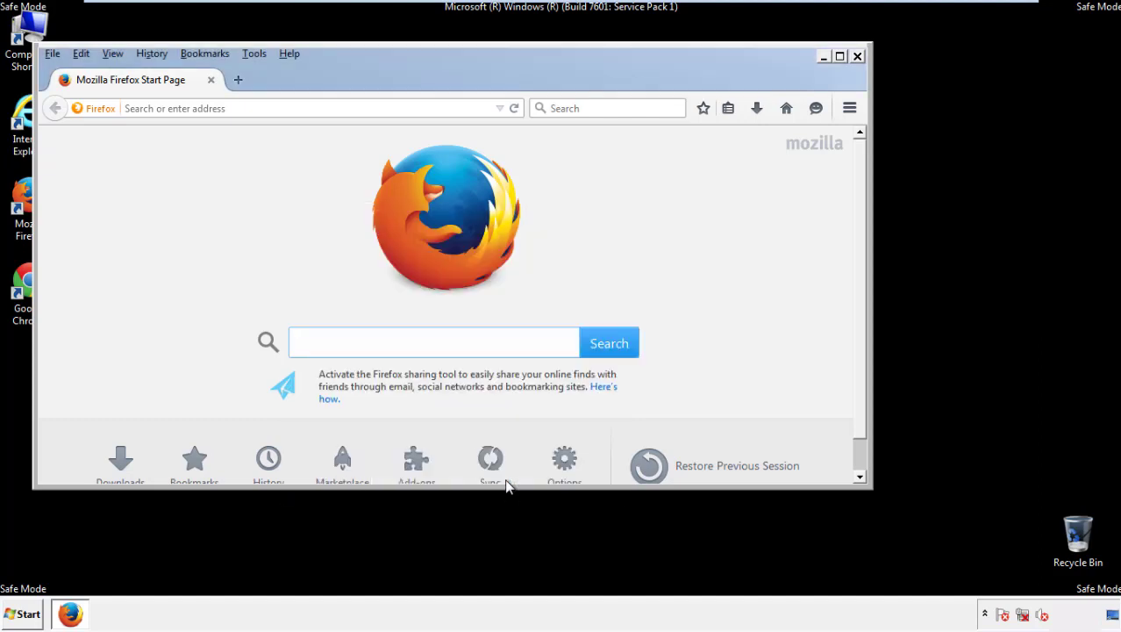
# Refresh Firefox to its defaults from Troubleshooting Information, finish the import, and close Firefox.
pyautogui.click(289, 53)
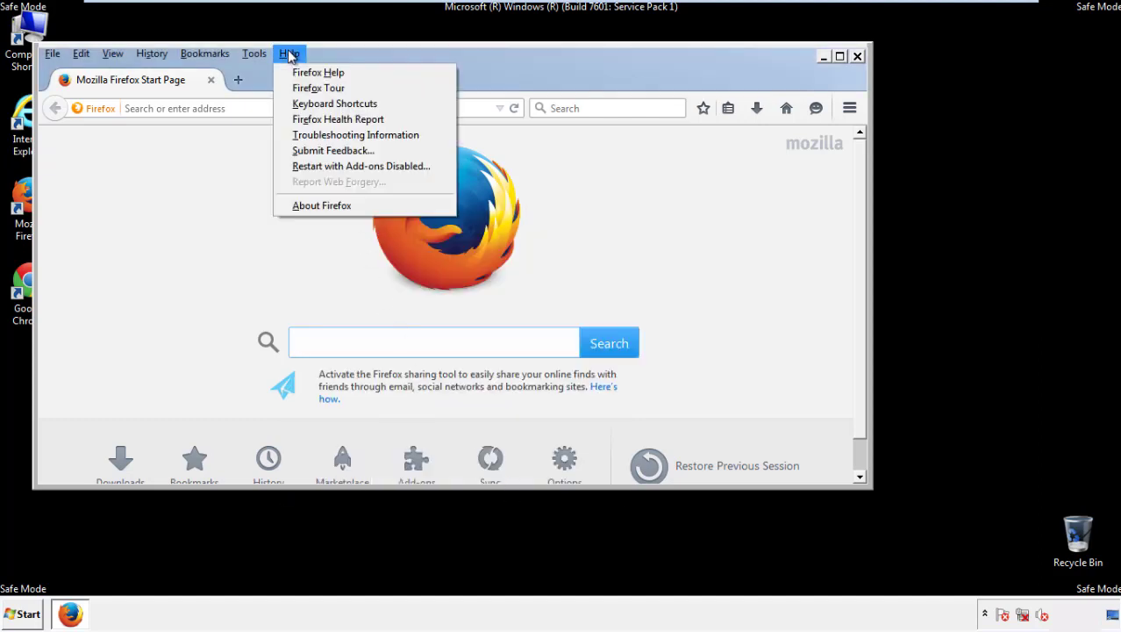
pyautogui.click(325, 135)
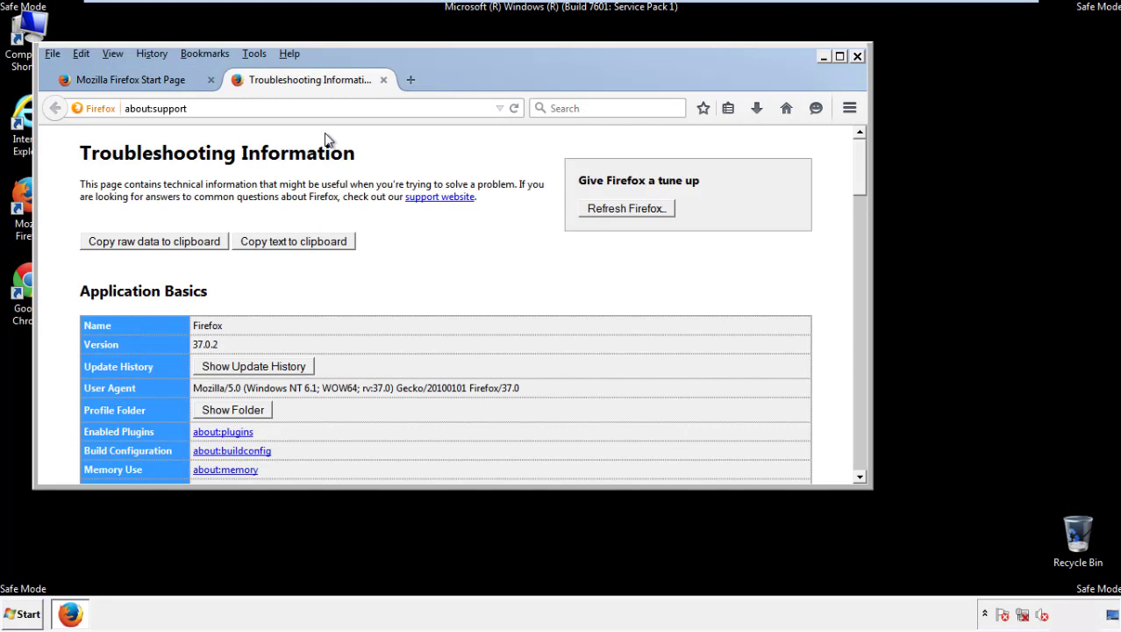
pyautogui.click(651, 213)
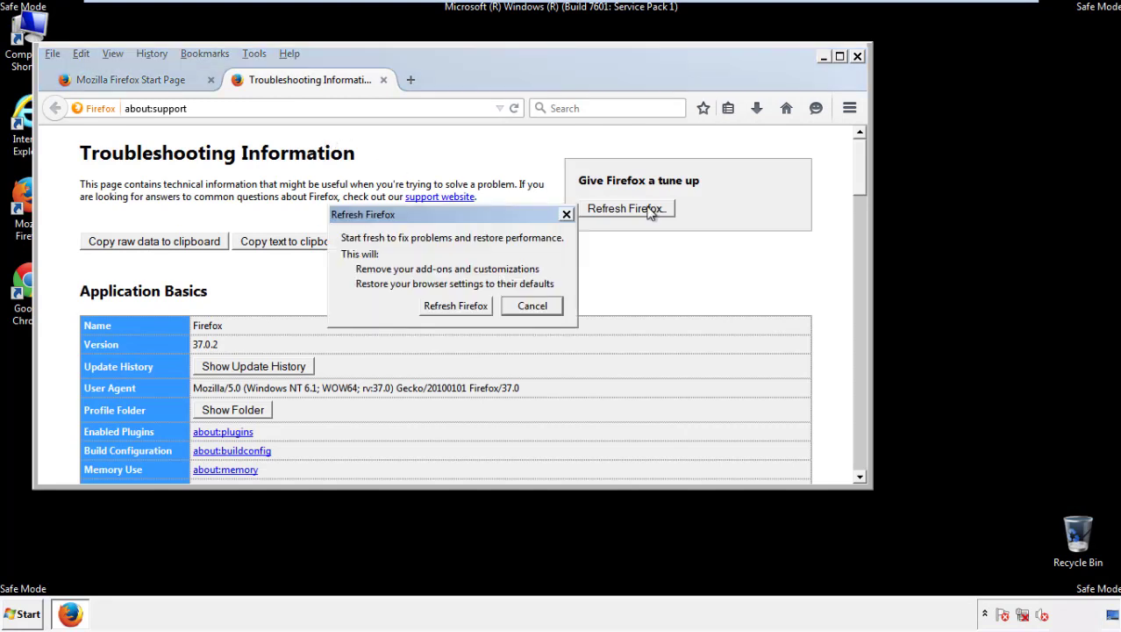
pyautogui.click(455, 305)
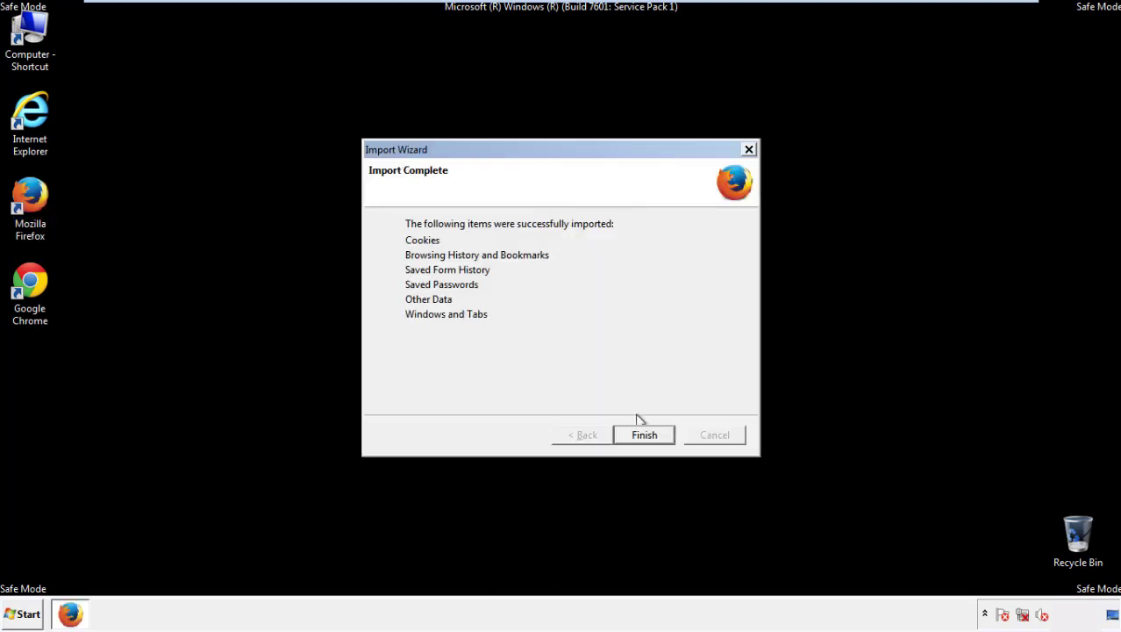
pyautogui.click(645, 435)
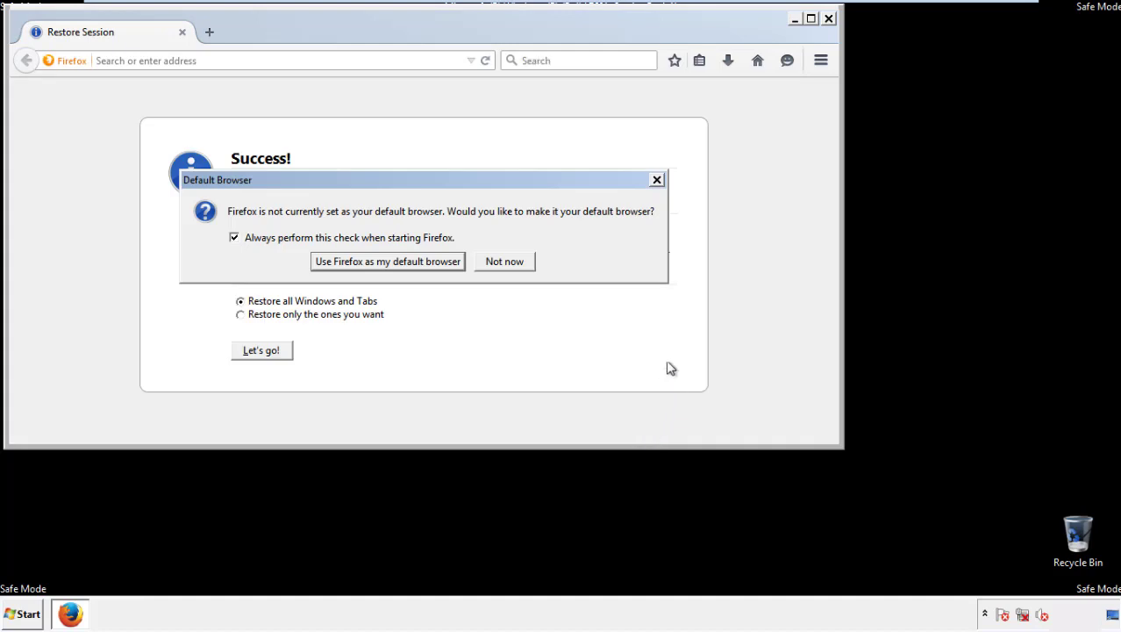
pyautogui.click(505, 263)
pyautogui.click(829, 18)
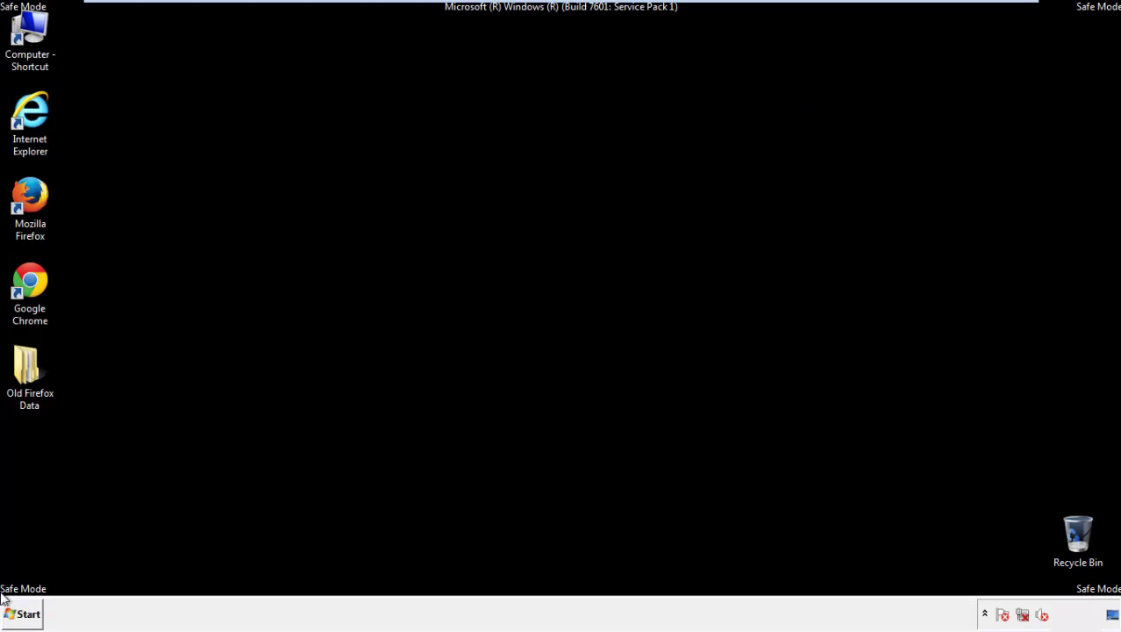
pyautogui.click(27, 279)
# Launch Chrome, dismiss the default-browser prompt, and show the History page from Settings.
pyautogui.doubleClick(27, 279)
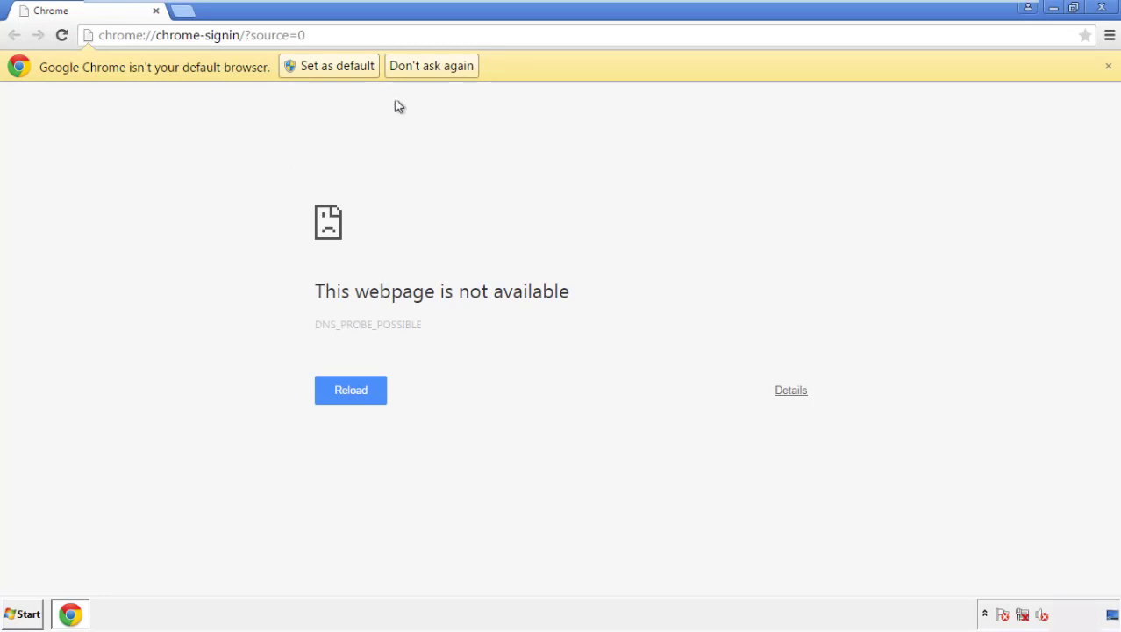
pyautogui.click(451, 69)
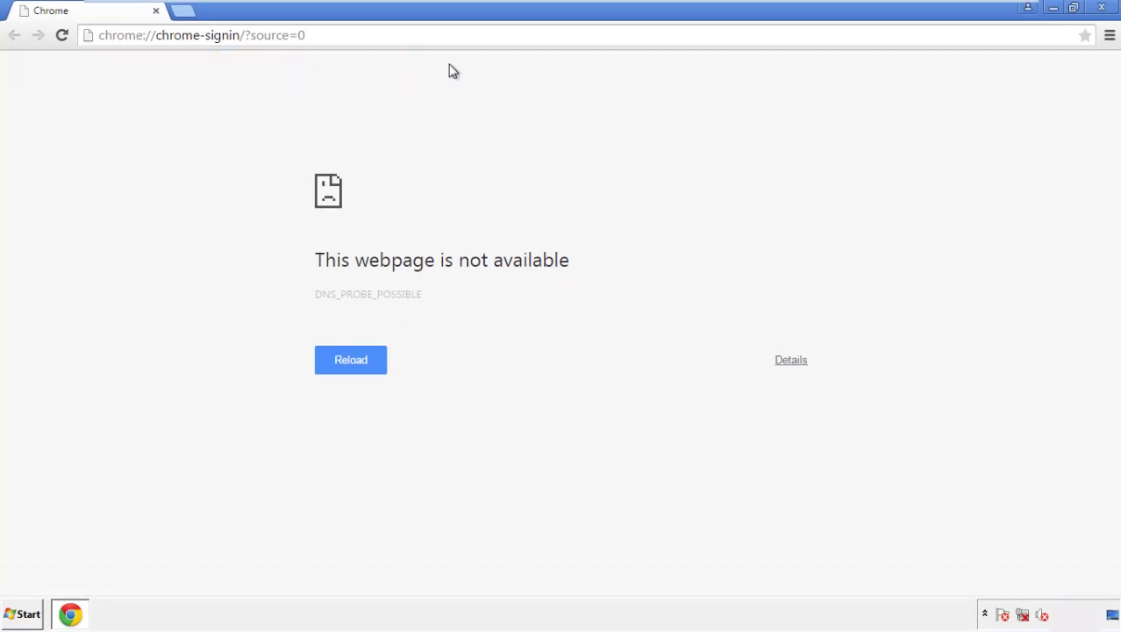
pyautogui.click(1110, 37)
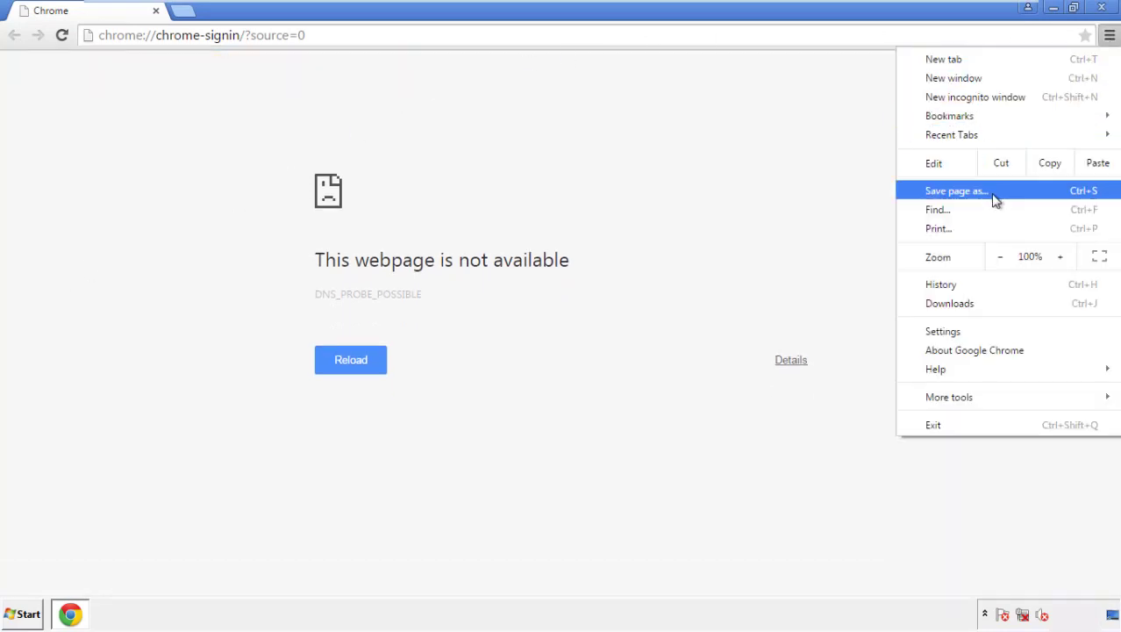
pyautogui.click(948, 331)
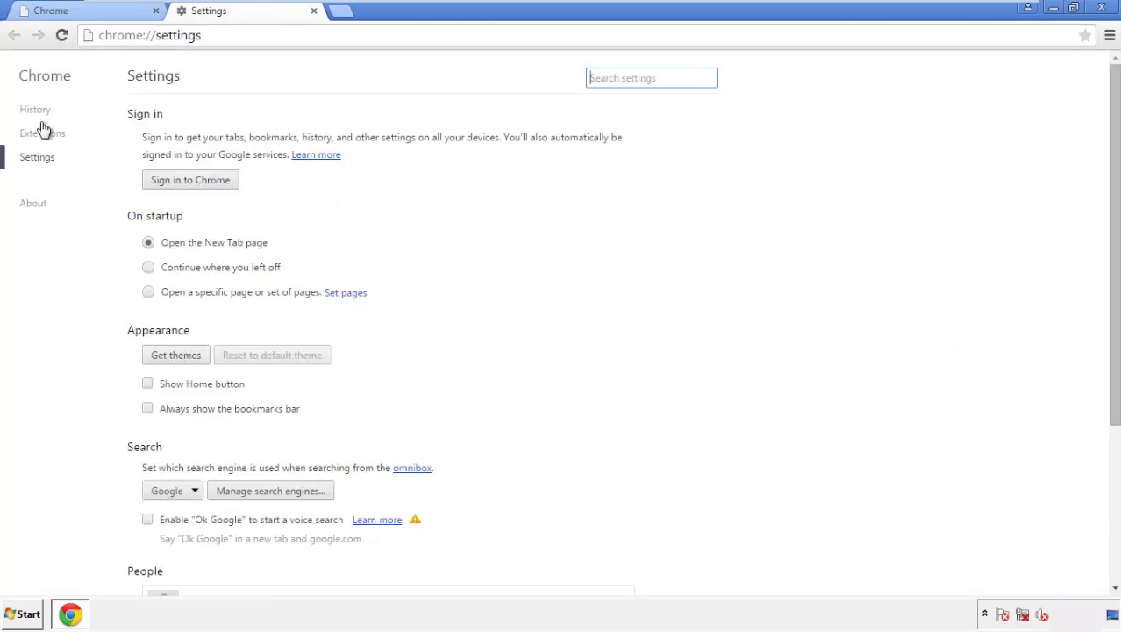
pyautogui.click(35, 109)
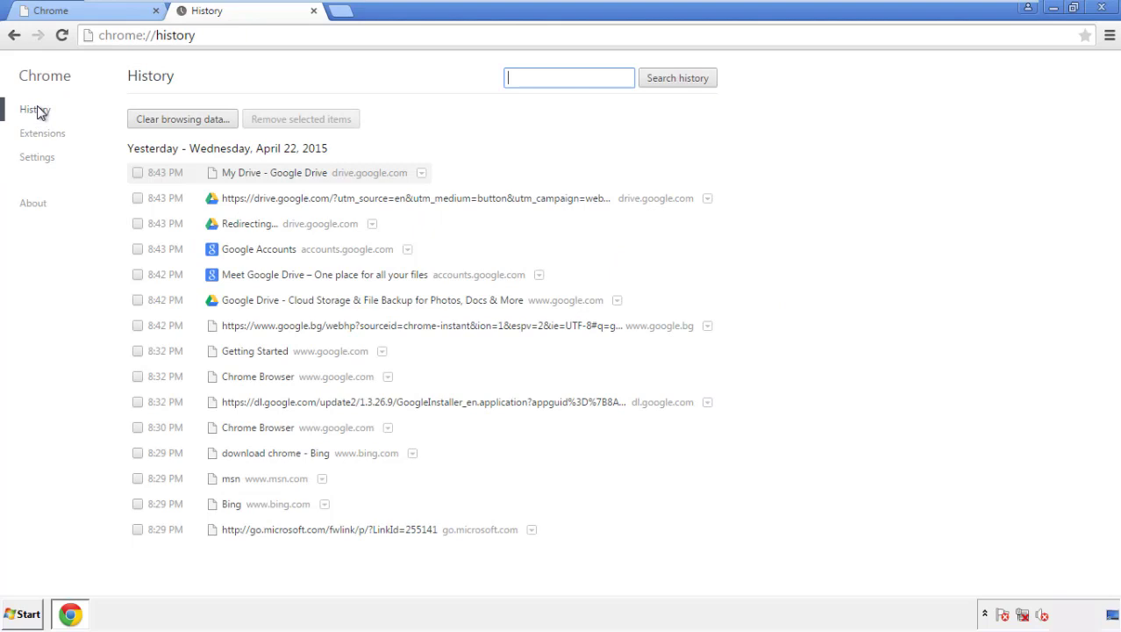
# Clear Chrome browsing data from the beginning of time, including autofill form data.
pyautogui.click(170, 123)
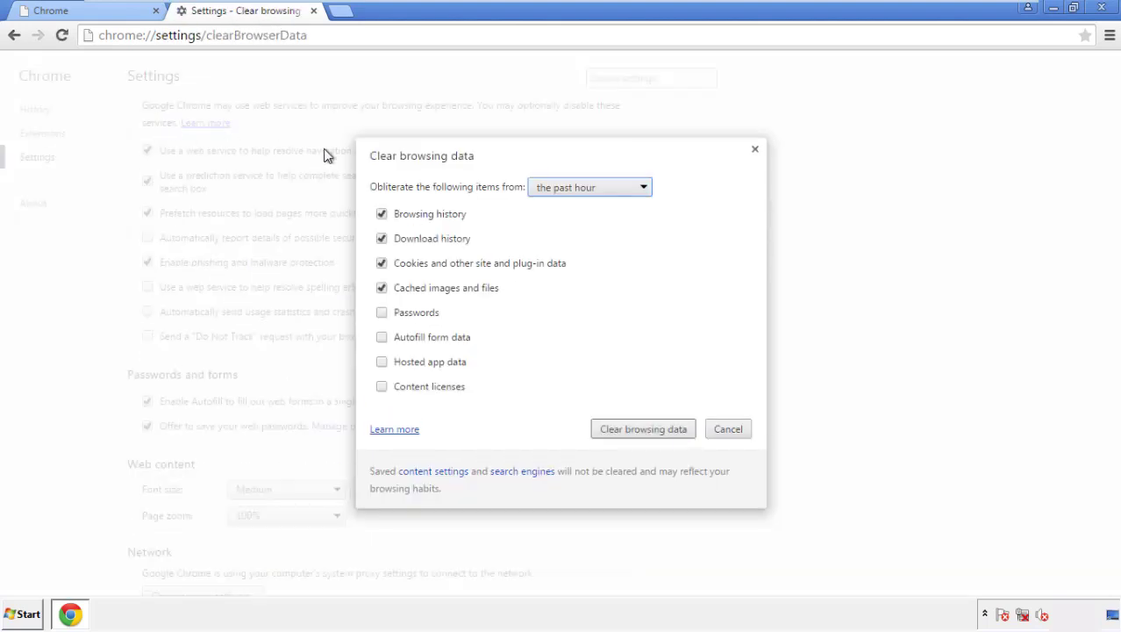
pyautogui.click(565, 188)
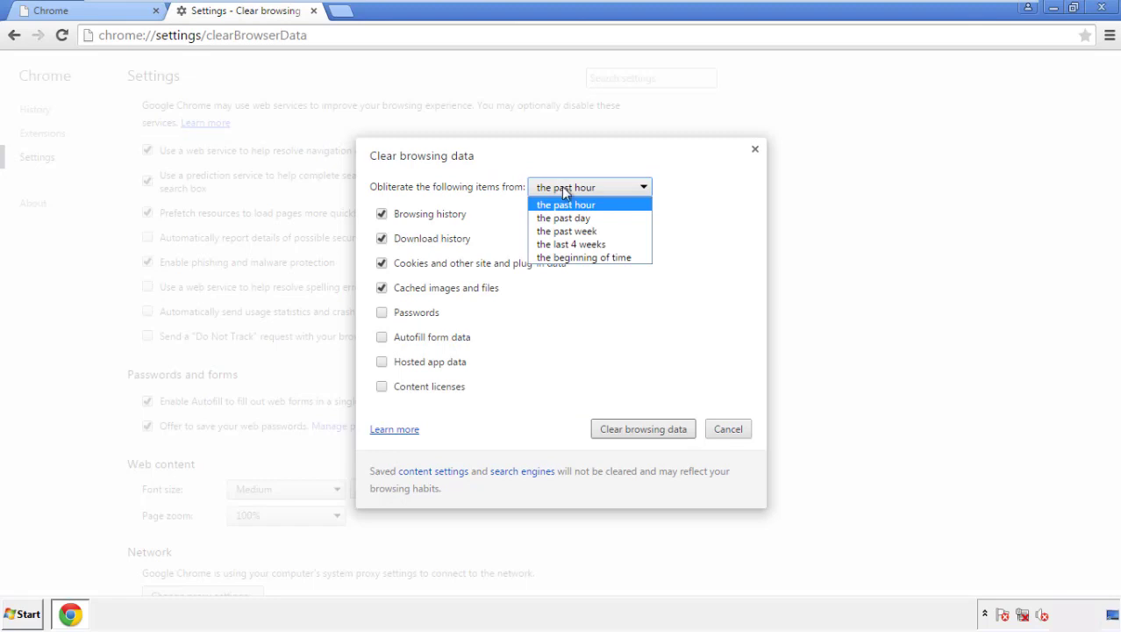
pyautogui.click(562, 262)
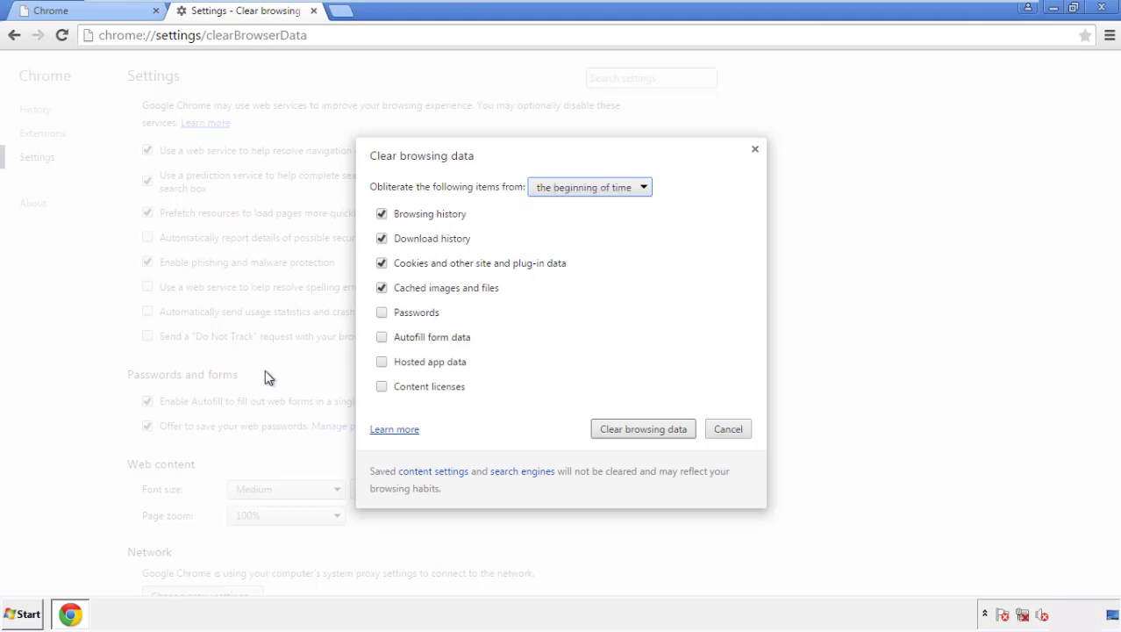
pyautogui.click(383, 339)
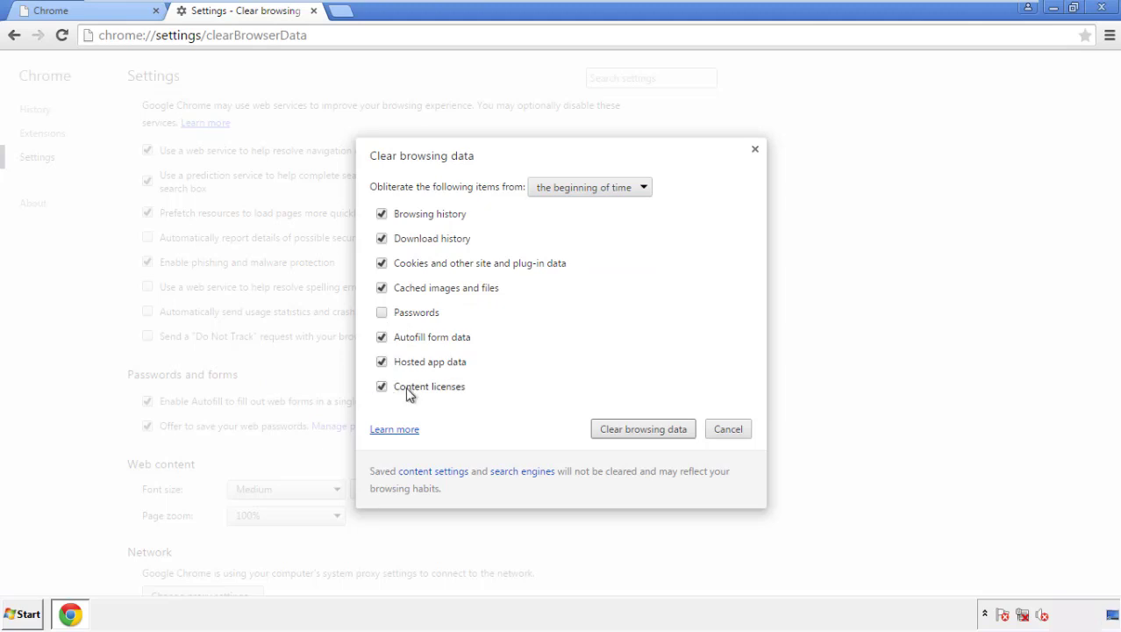
pyautogui.click(629, 432)
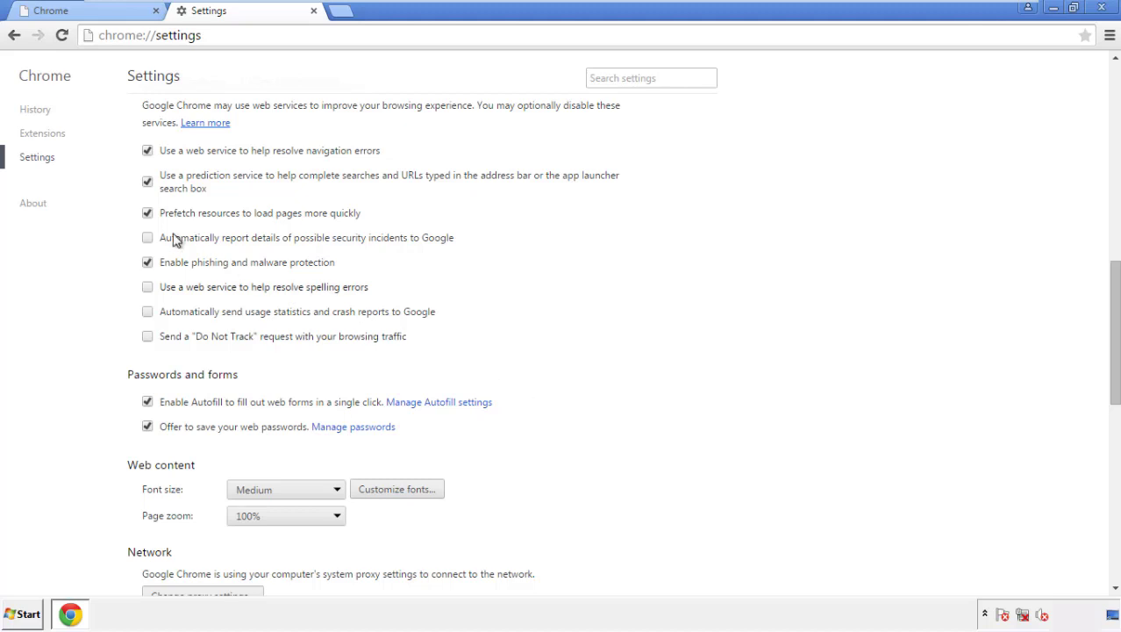
# Reset Chrome's settings to their defaults and close the browser.
pyautogui.moveTo(1115, 279); pyautogui.dragTo(1113, 470)
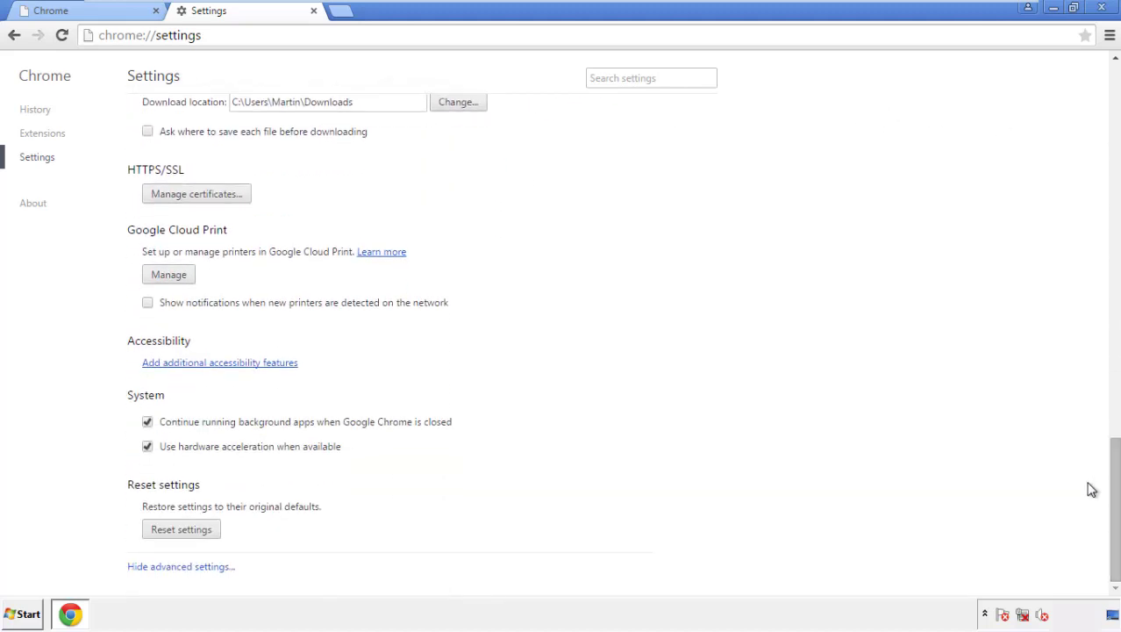
pyautogui.click(180, 530)
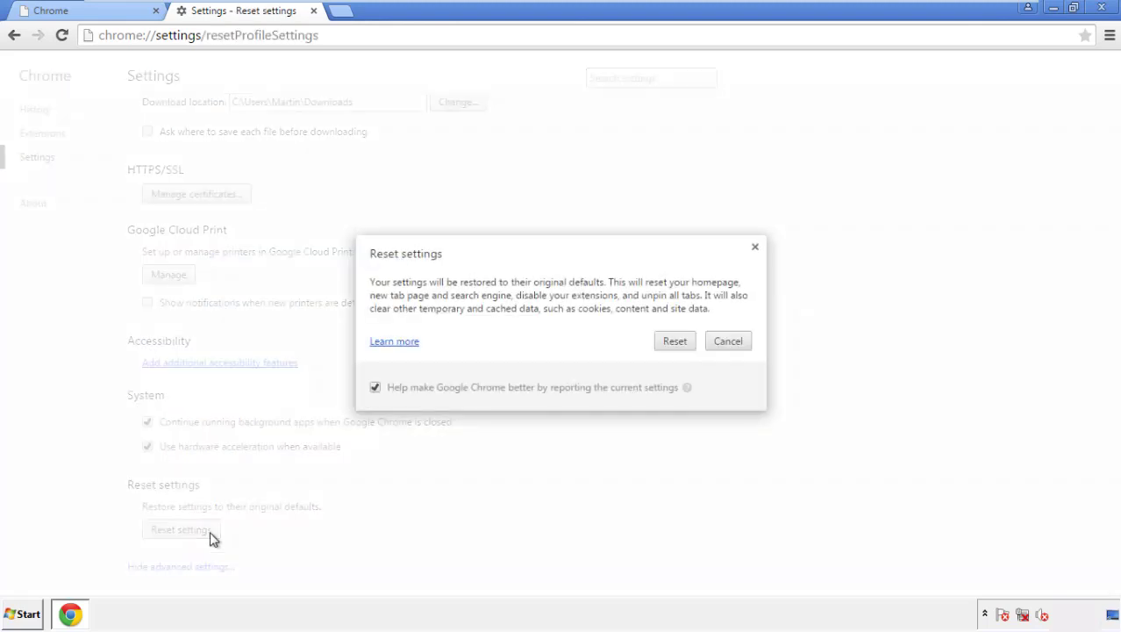
pyautogui.click(674, 341)
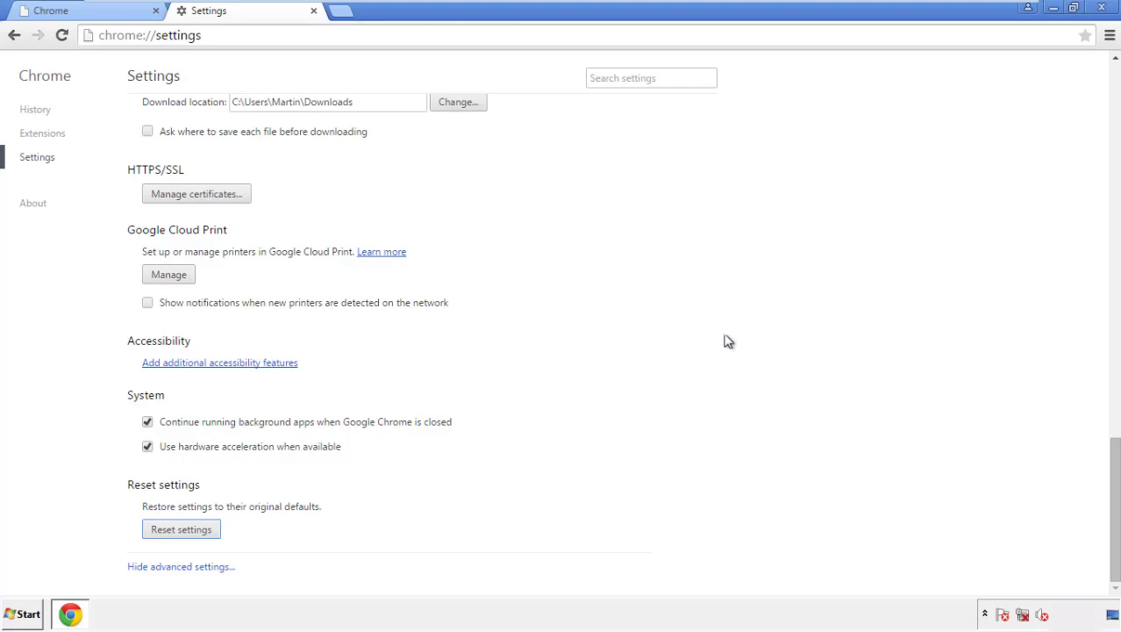
pyautogui.click(1099, 7)
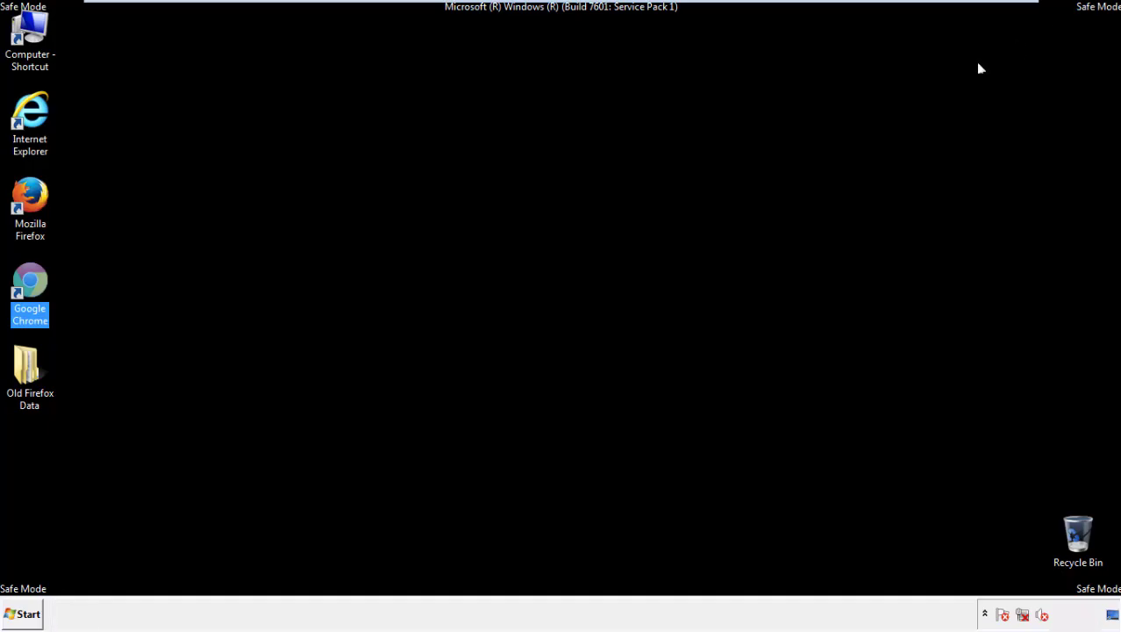
# Remove the Search Mine extension in Firefox's Add-ons Manager and close Firefox.
pyautogui.click(605, 283)
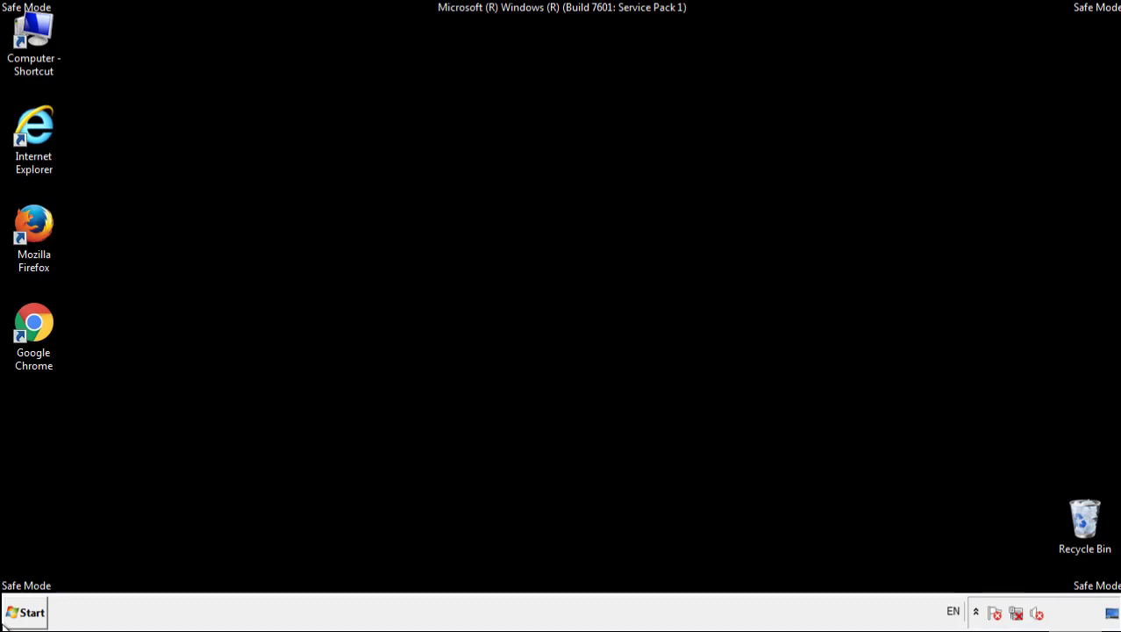
pyautogui.doubleClick(43, 217)
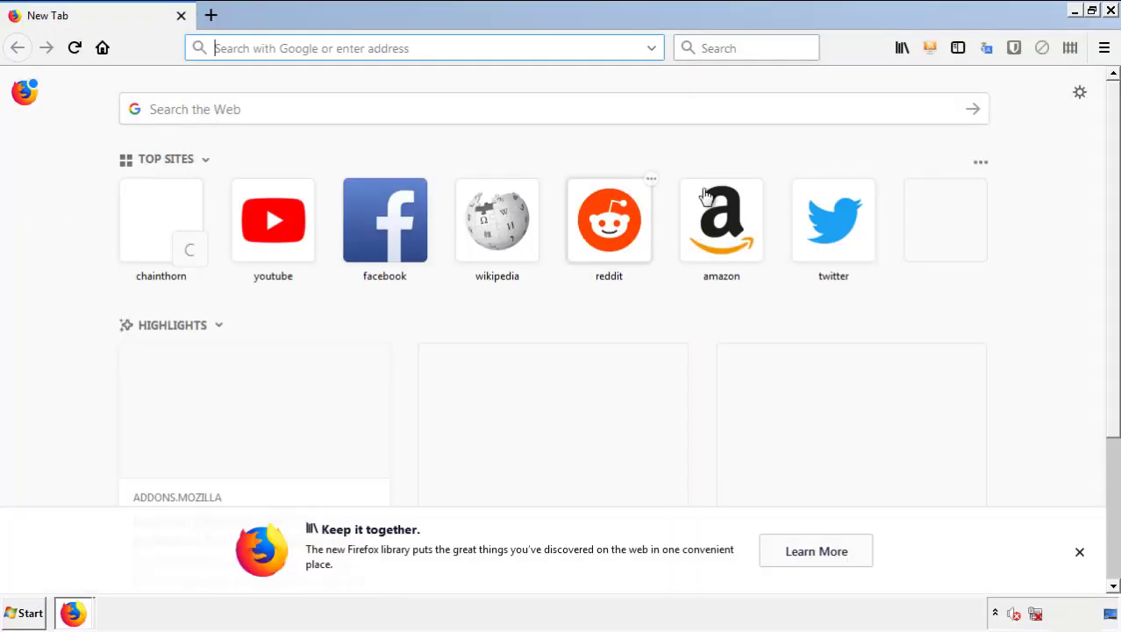
pyautogui.click(1104, 47)
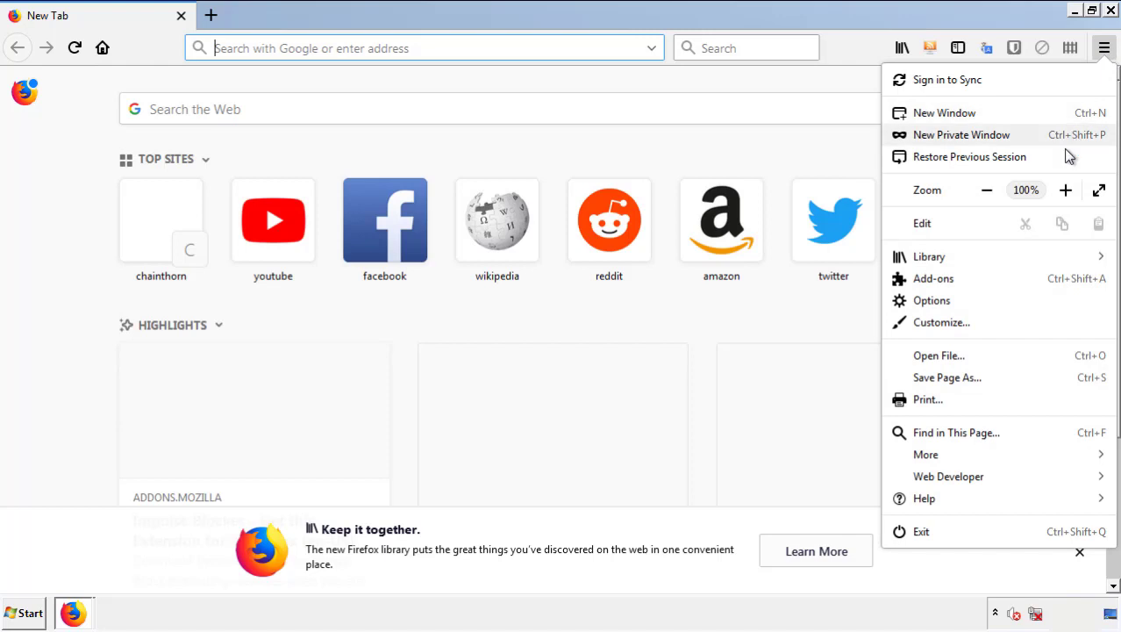
pyautogui.click(933, 278)
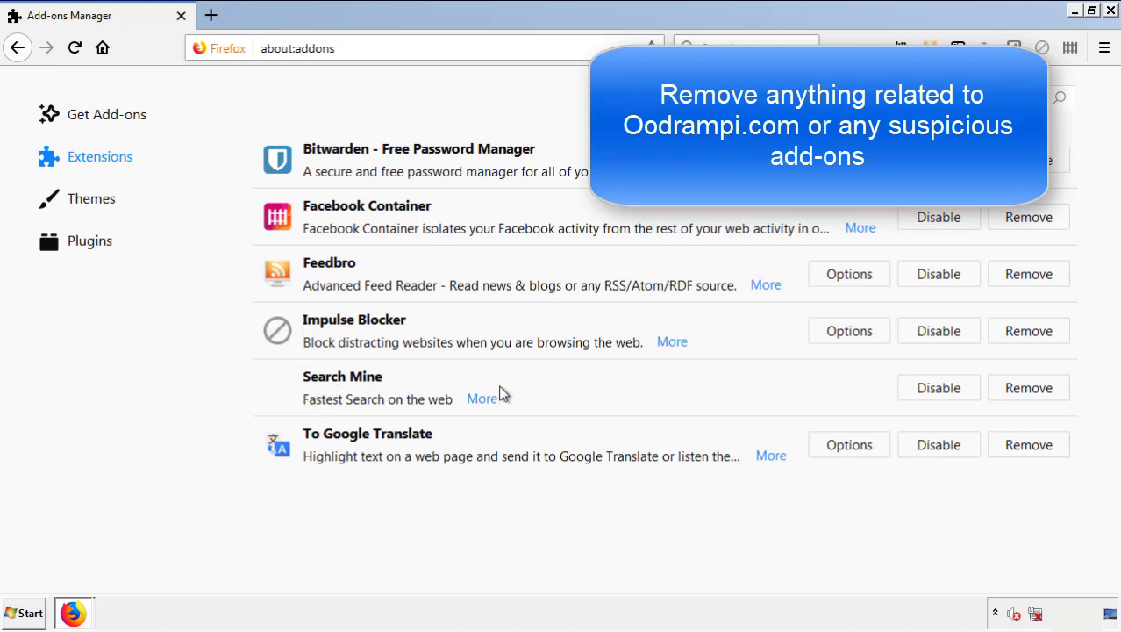
pyautogui.click(1026, 390)
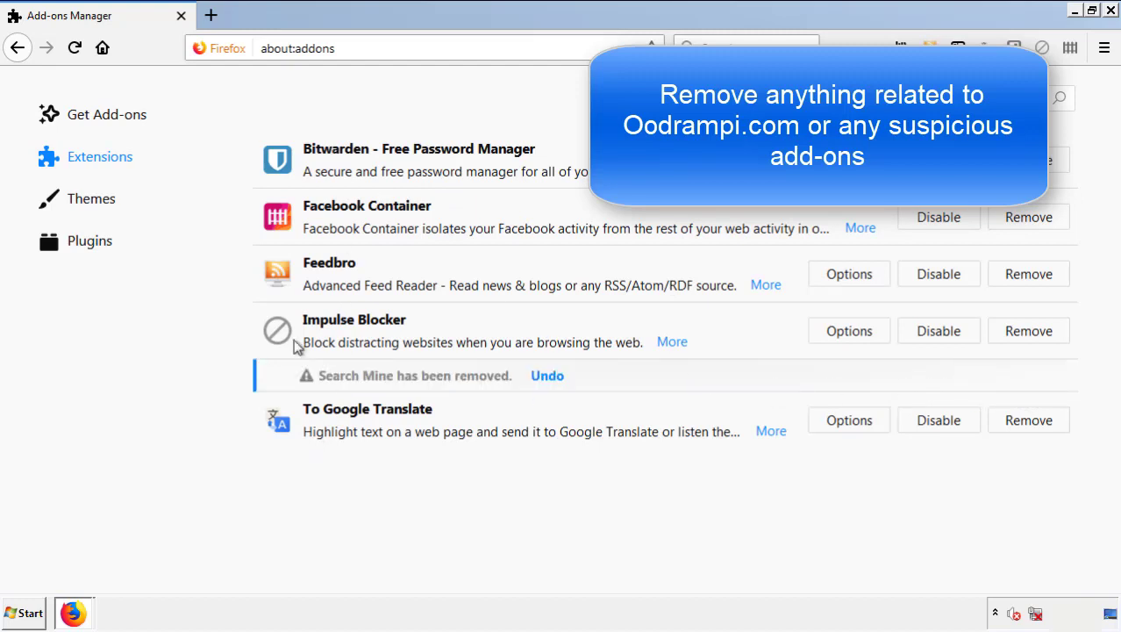
pyautogui.click(1112, 11)
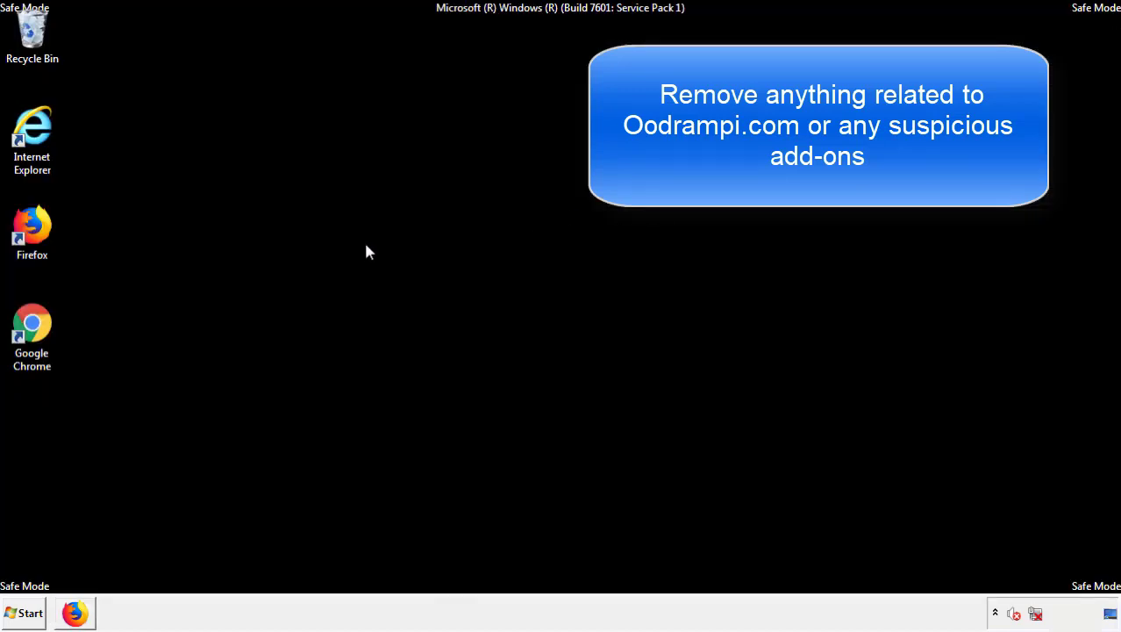
# Remove the Search Mine extension from Chrome's Extensions page.
pyautogui.doubleClick(31, 341)
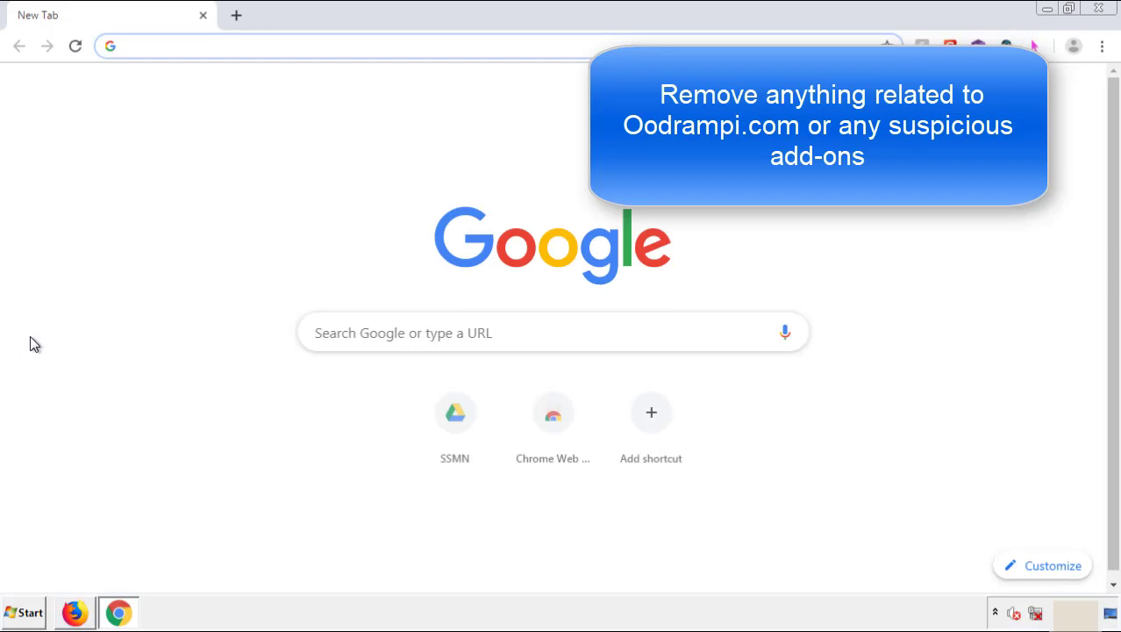
pyautogui.click(1102, 45)
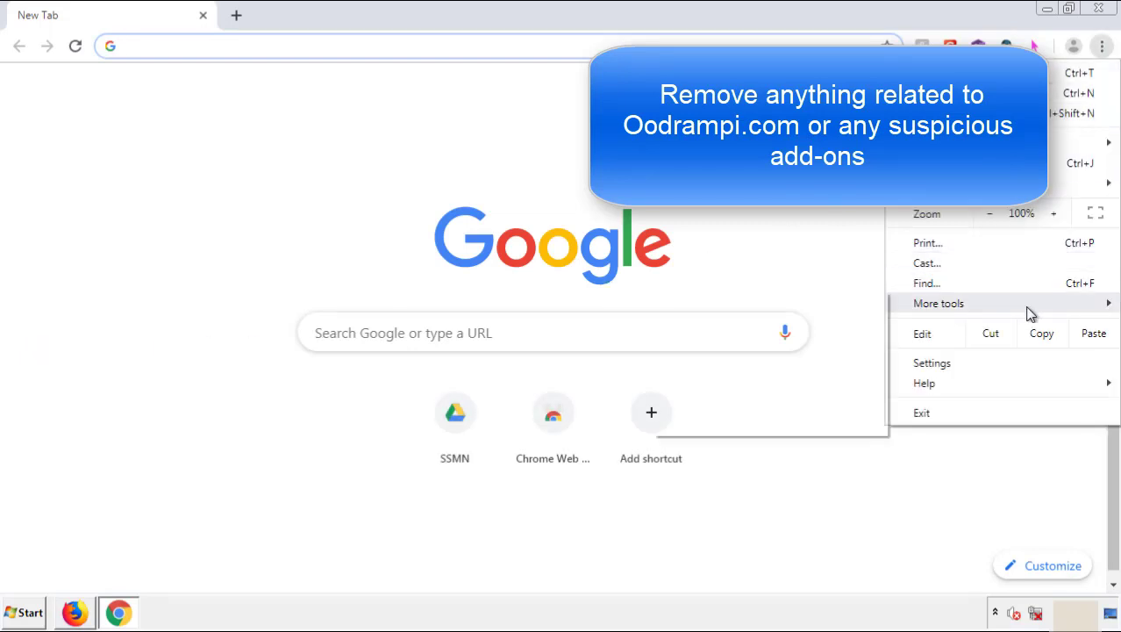
pyautogui.moveTo(1008, 308)
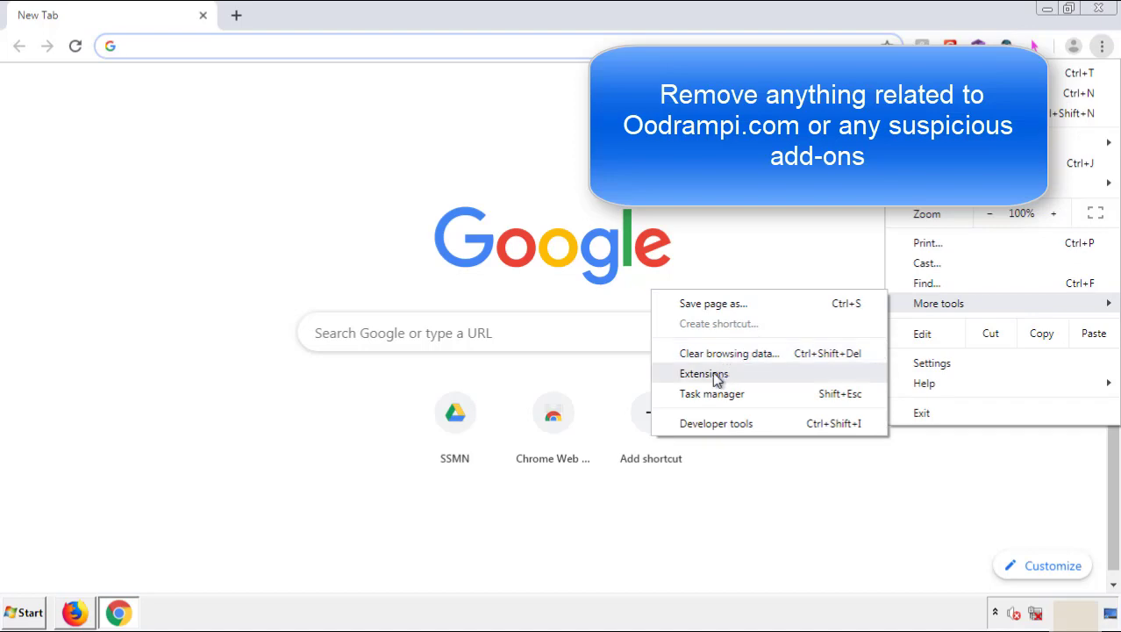
pyautogui.click(712, 373)
pyautogui.scroll(-10, 318, 293)
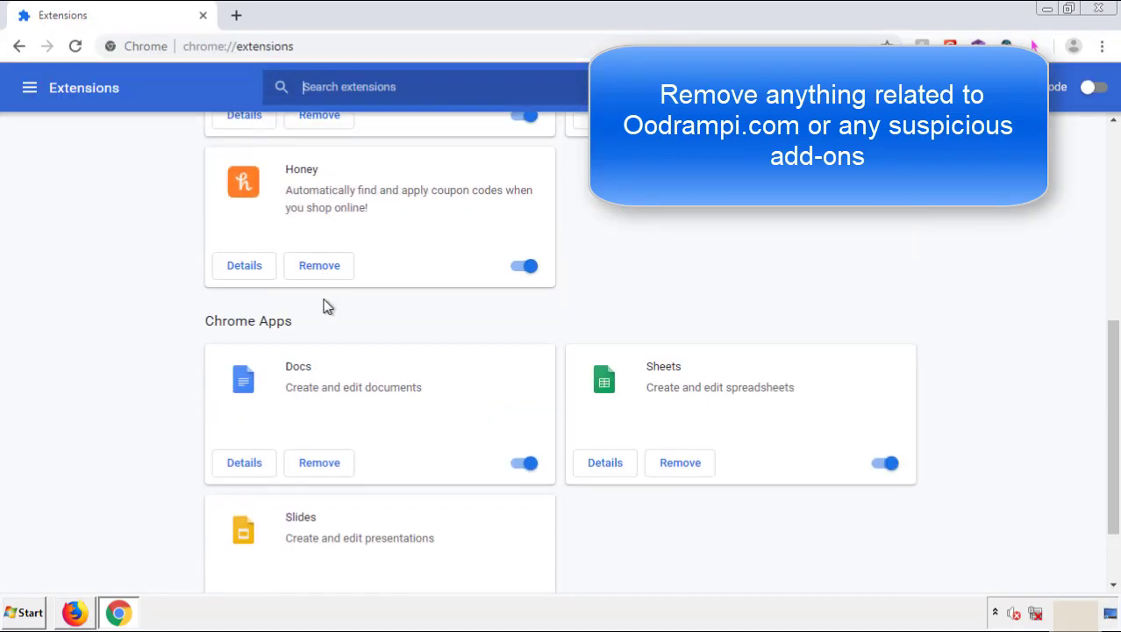
pyautogui.scroll(10, 425, 320)
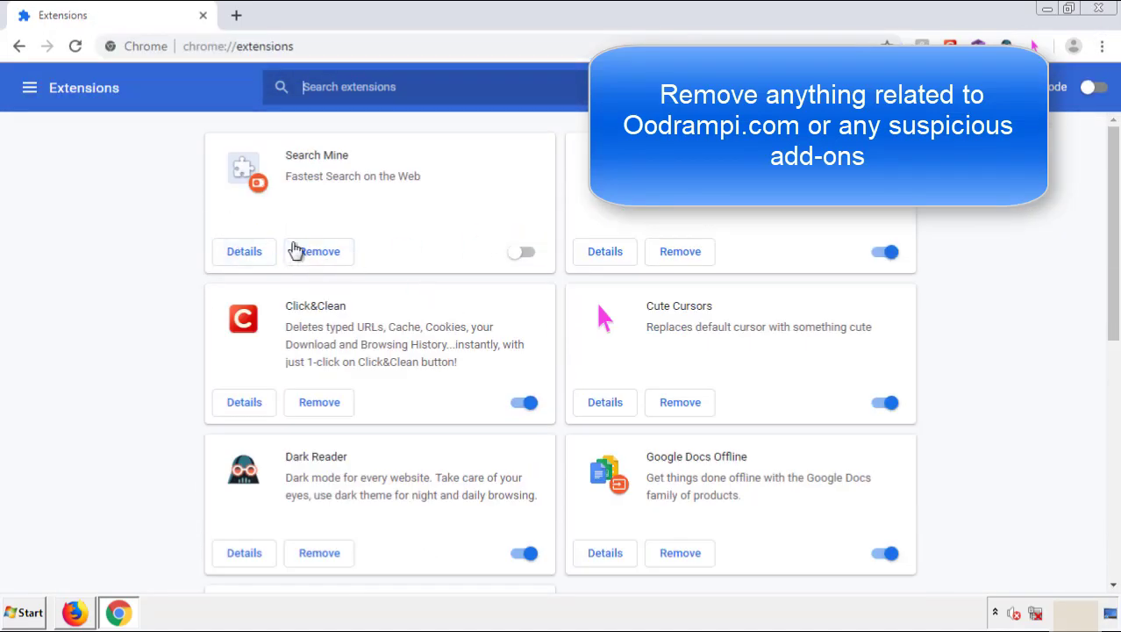
pyautogui.click(317, 256)
pyautogui.press('Return')
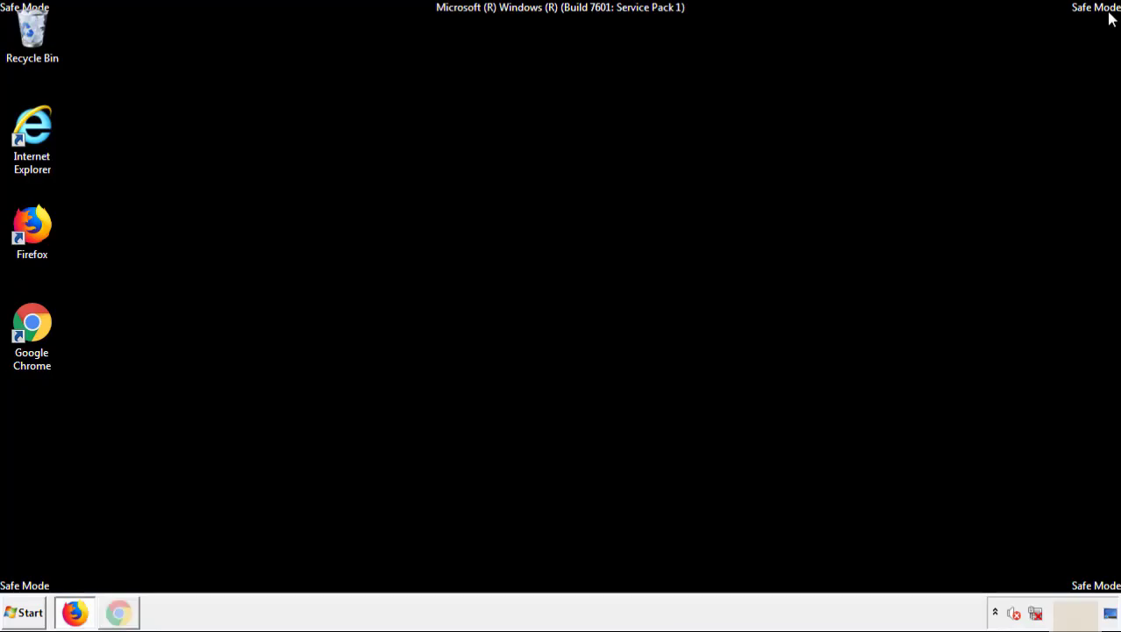
# Restart the computer from the Start menu's shut down options.
pyautogui.click(30, 614)
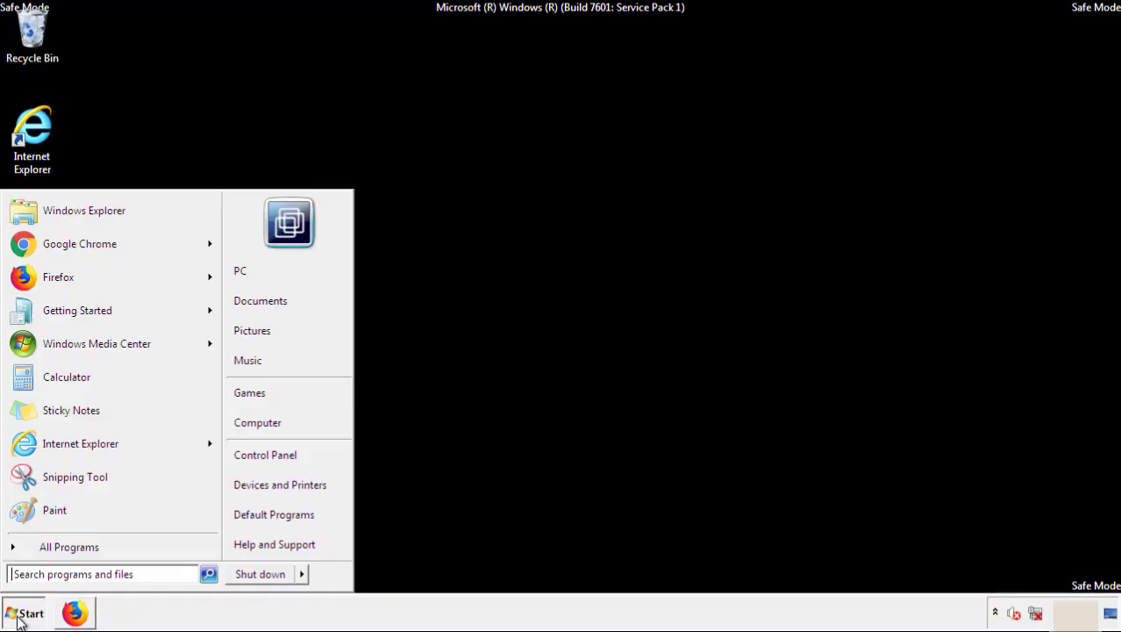
pyautogui.moveTo(304, 577)
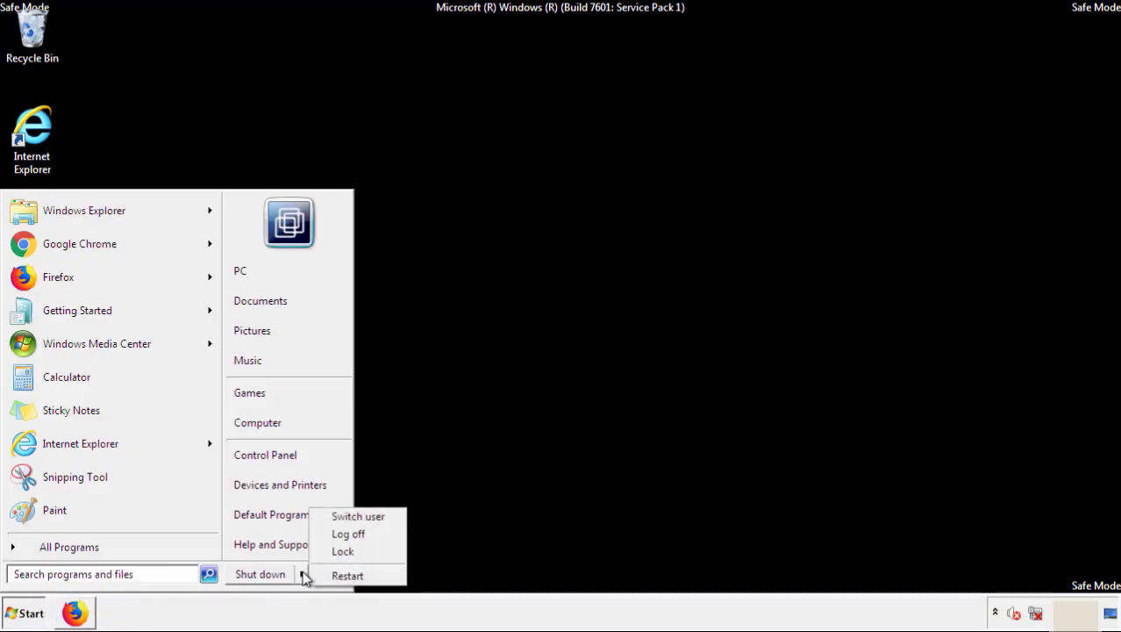
pyautogui.click(350, 576)
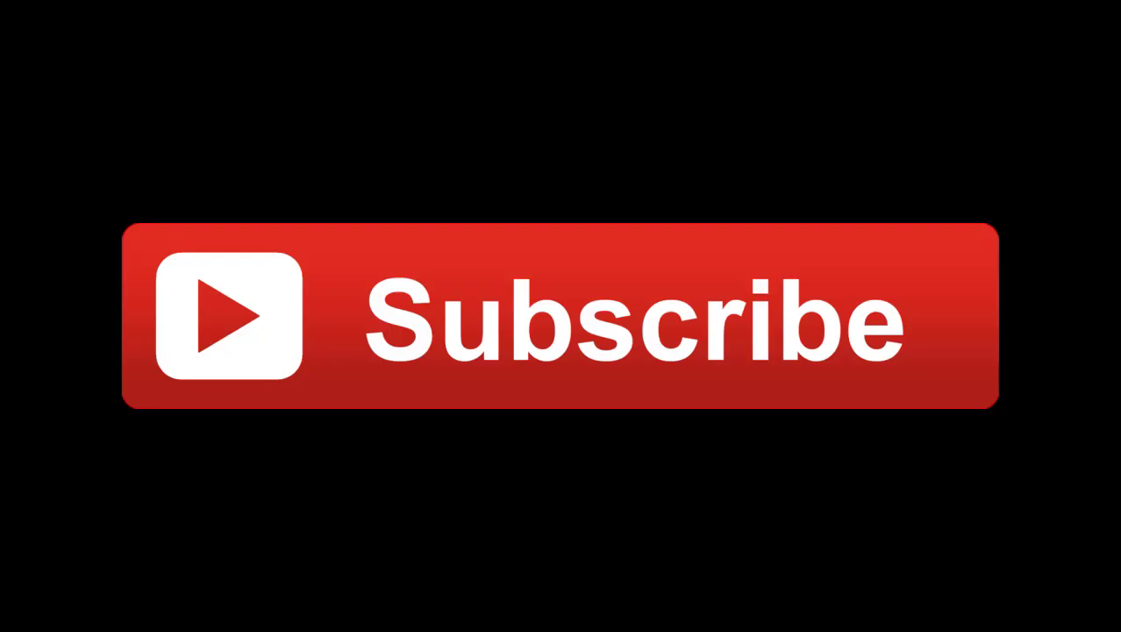